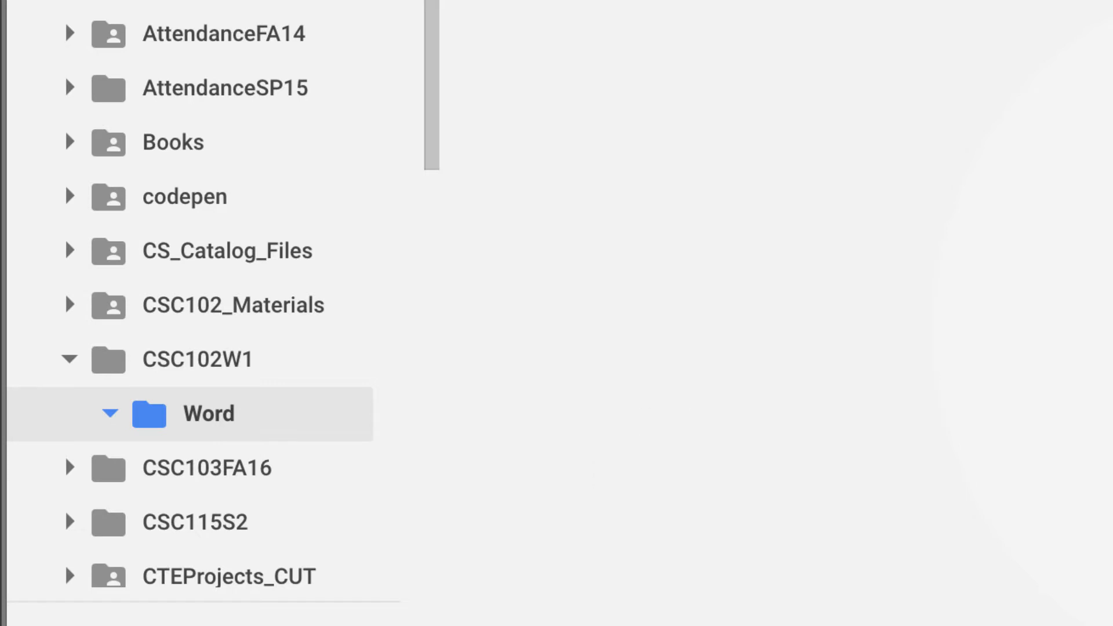
- Upload WD03_FormattingReview_LastnameF.docx into the Drive Word folder and open it with Google Docs
left_click(240, 623)
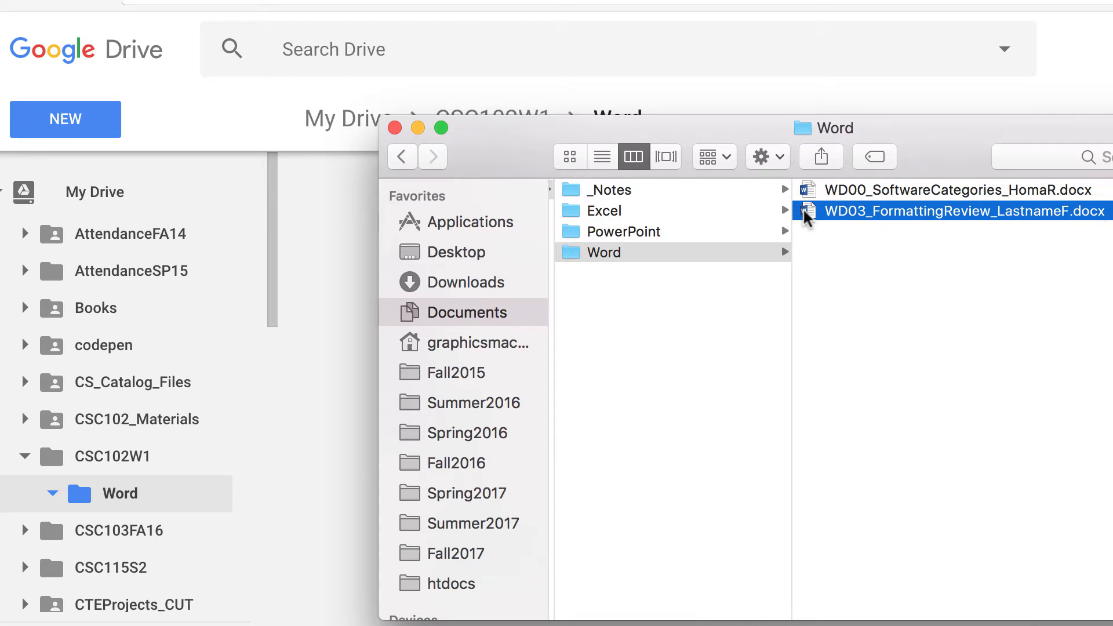
left_click_drag(806, 211, 100, 497)
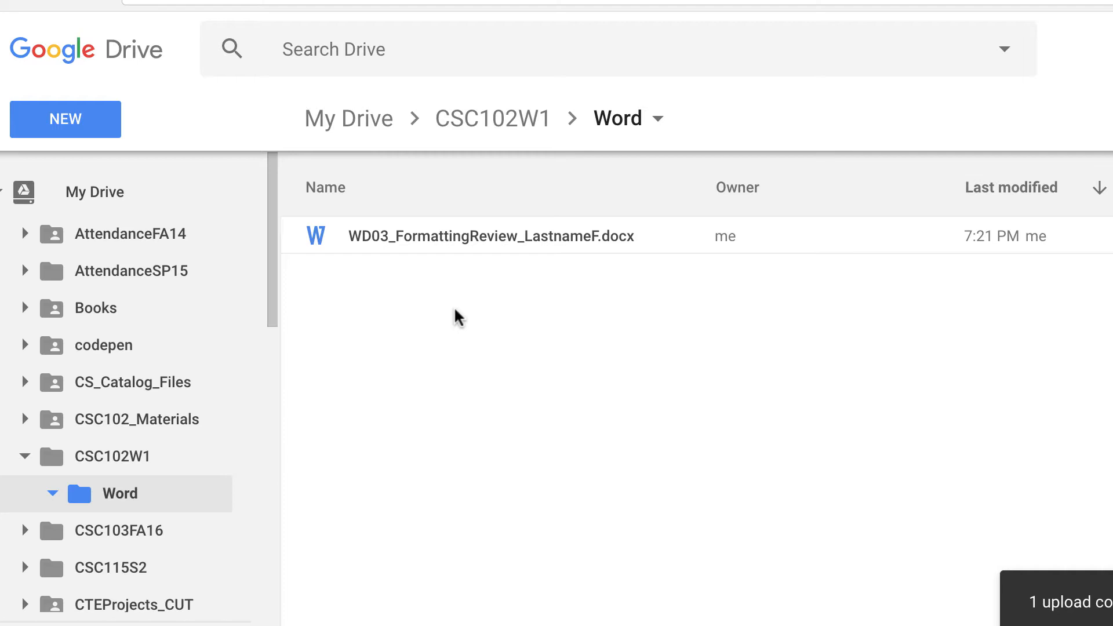
double_click(425, 235)
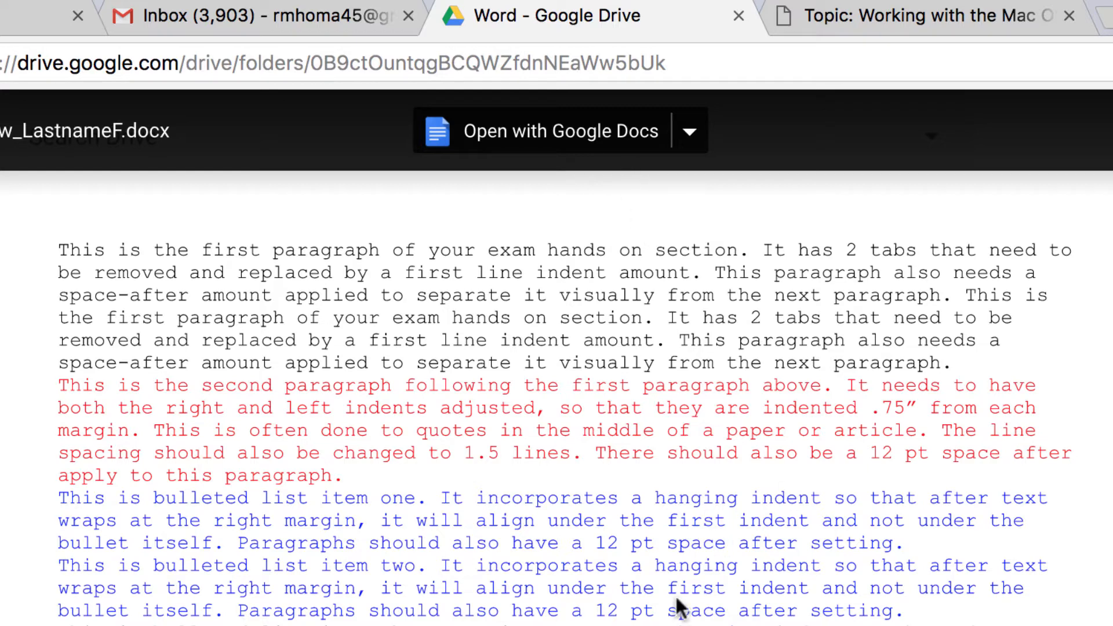
left_click(552, 133)
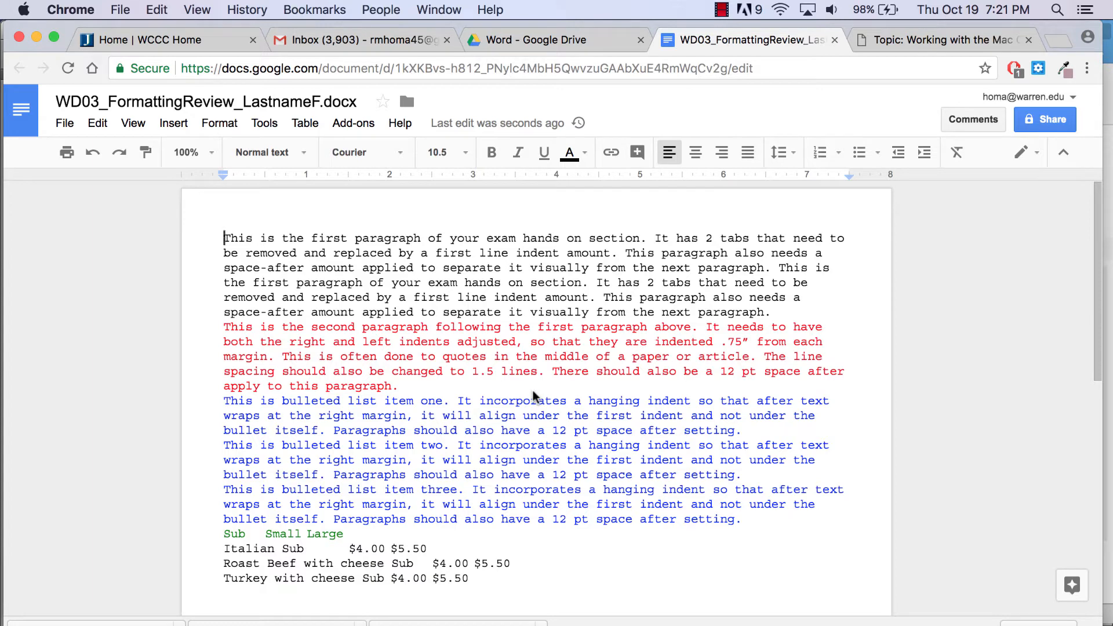
- Read through the Directions list in the INSTRUCT PDF, then return to the WD03 document tab
left_click(954, 41)
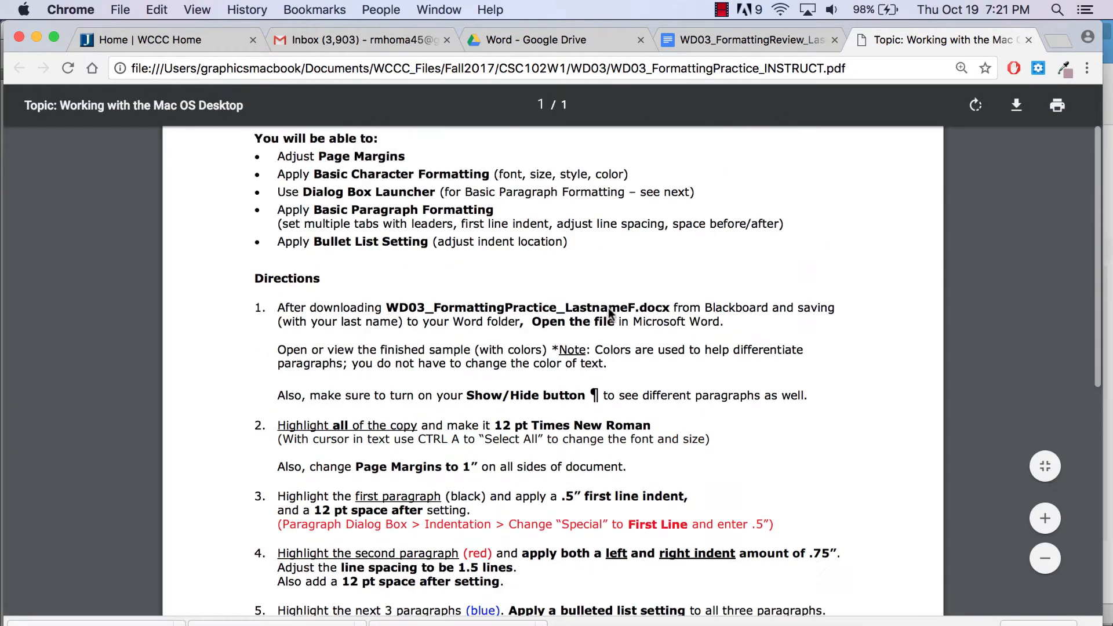
scroll(611, 314, "up", 3)
scroll(611, 314, "down", 3)
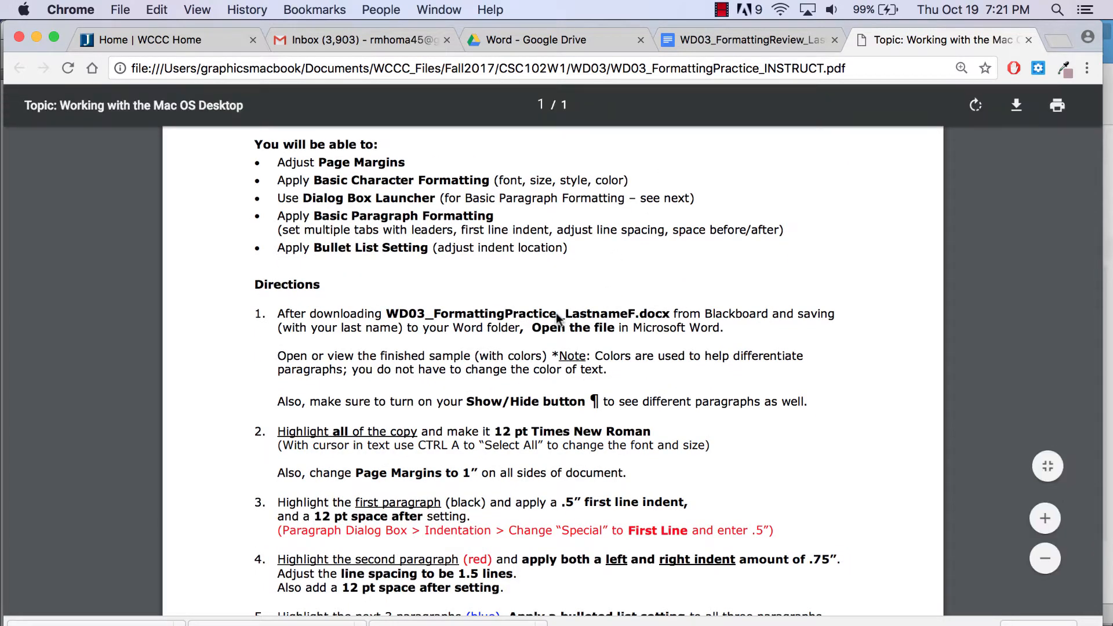
scroll(556, 317, "down", 2)
scroll(556, 313, "down", 1)
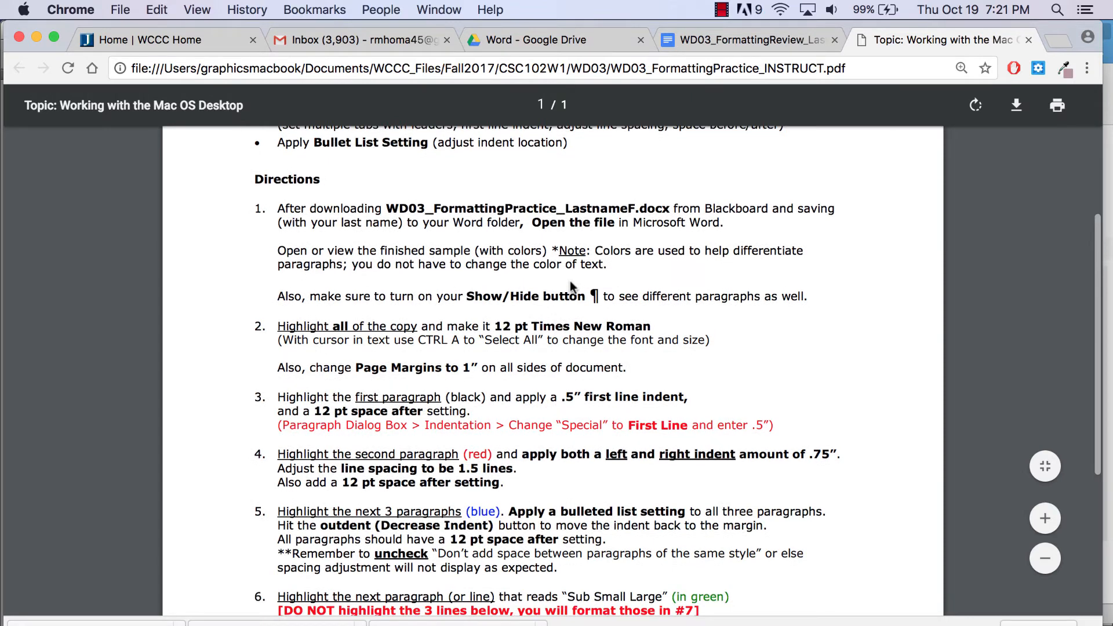
left_click(736, 38)
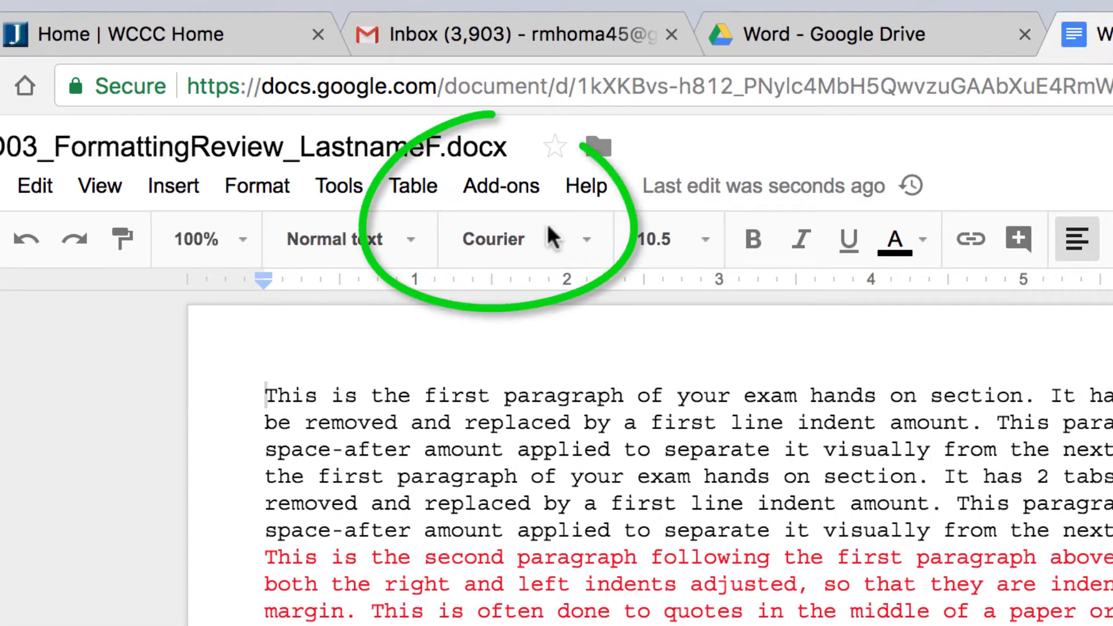
- Find and install the free Show add-on, authorizing it with your account
left_click(519, 186)
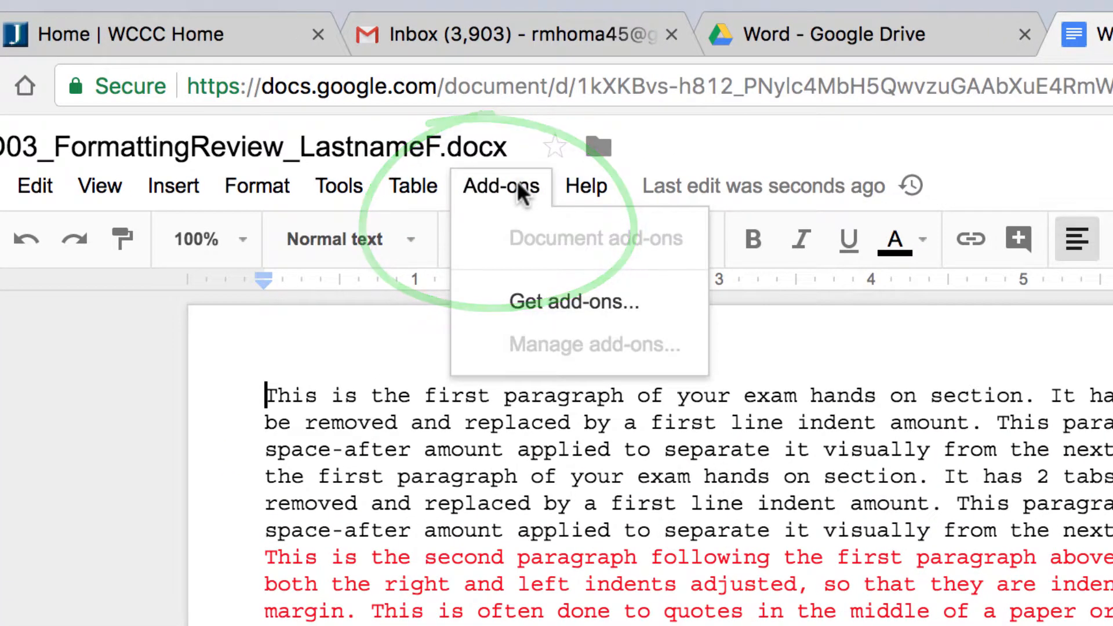
left_click(546, 300)
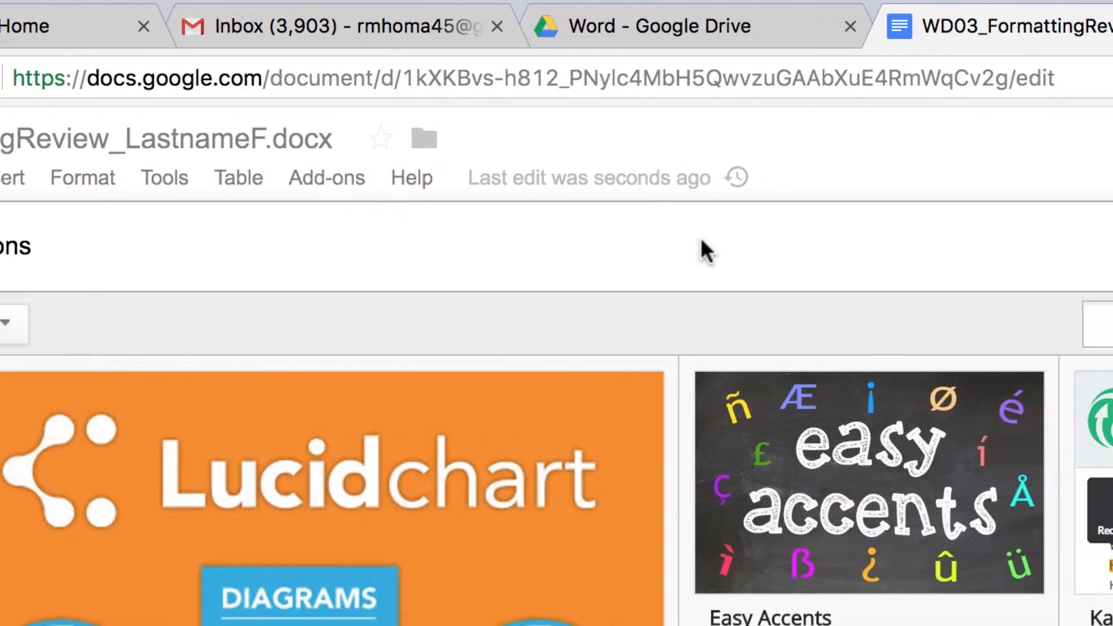
type("show")
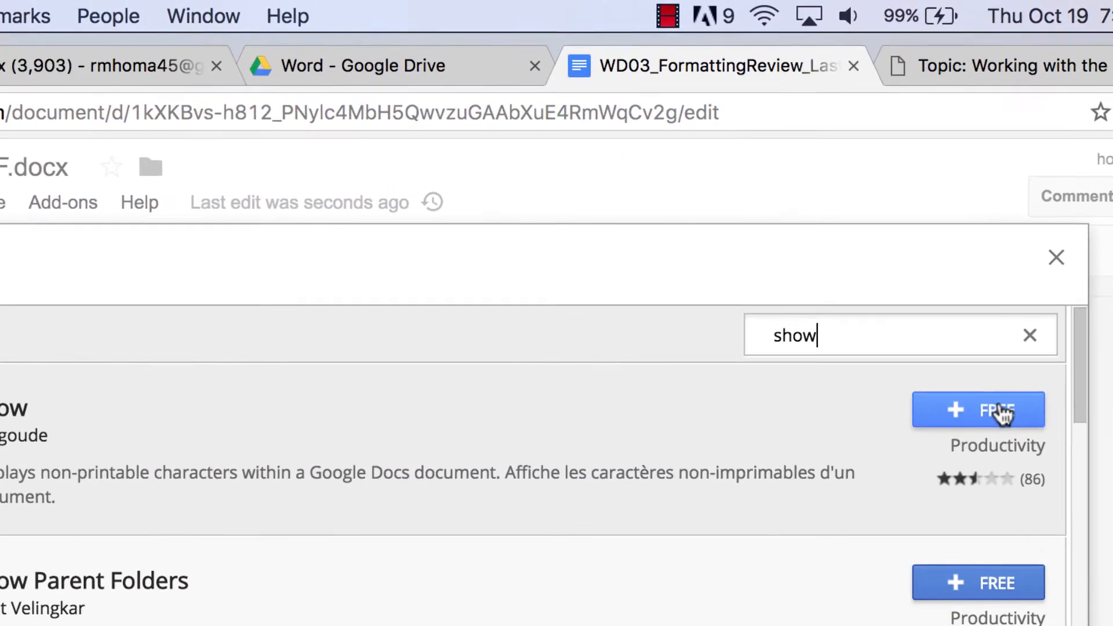
left_click(985, 346)
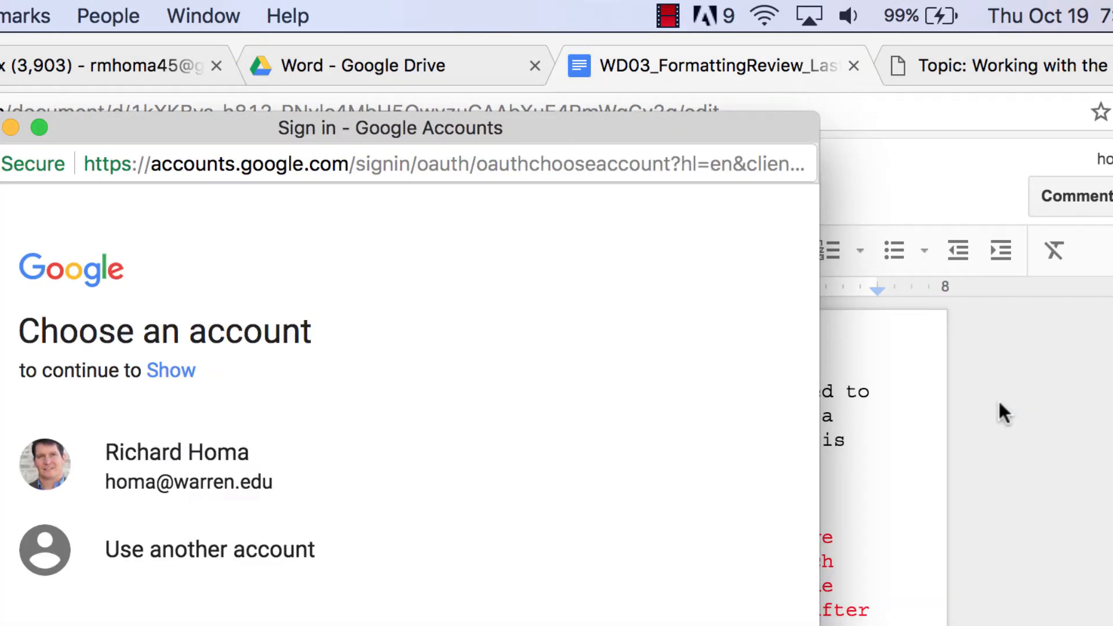
left_click(137, 454)
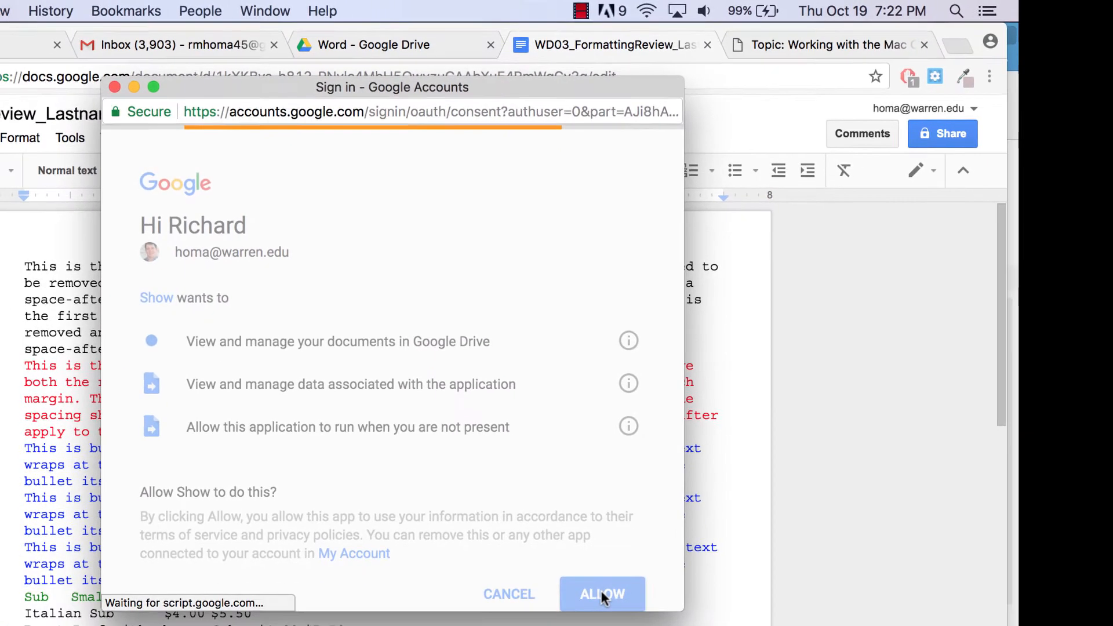
left_click(602, 591)
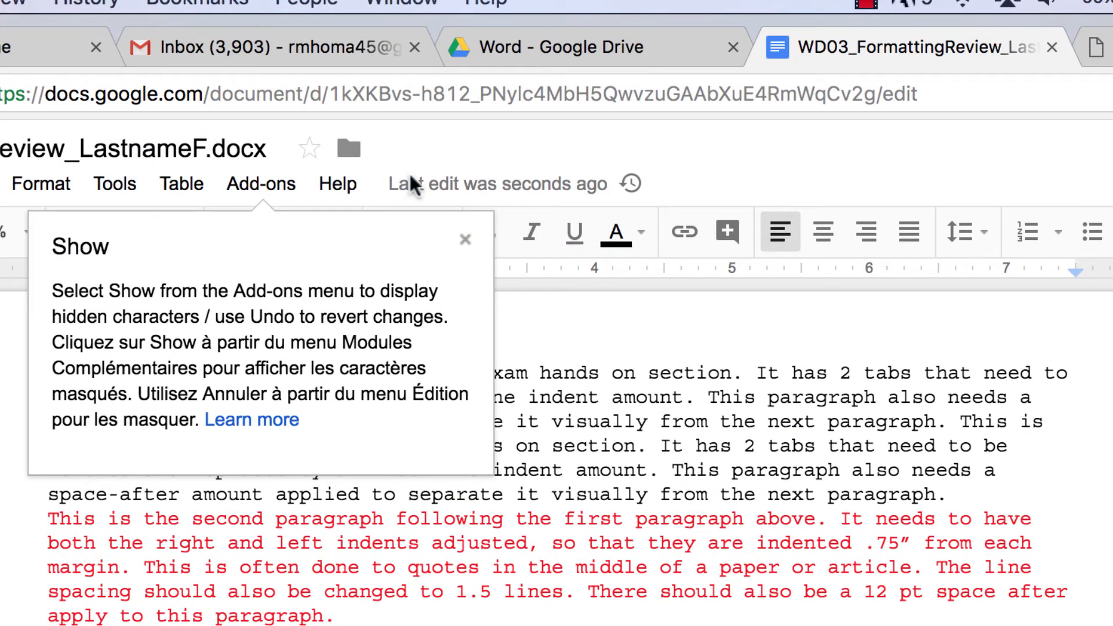
- Use Add-ons > Show > Show all to reveal paragraph marks and other hidden characters
left_click(255, 187)
mouse_move(258, 288)
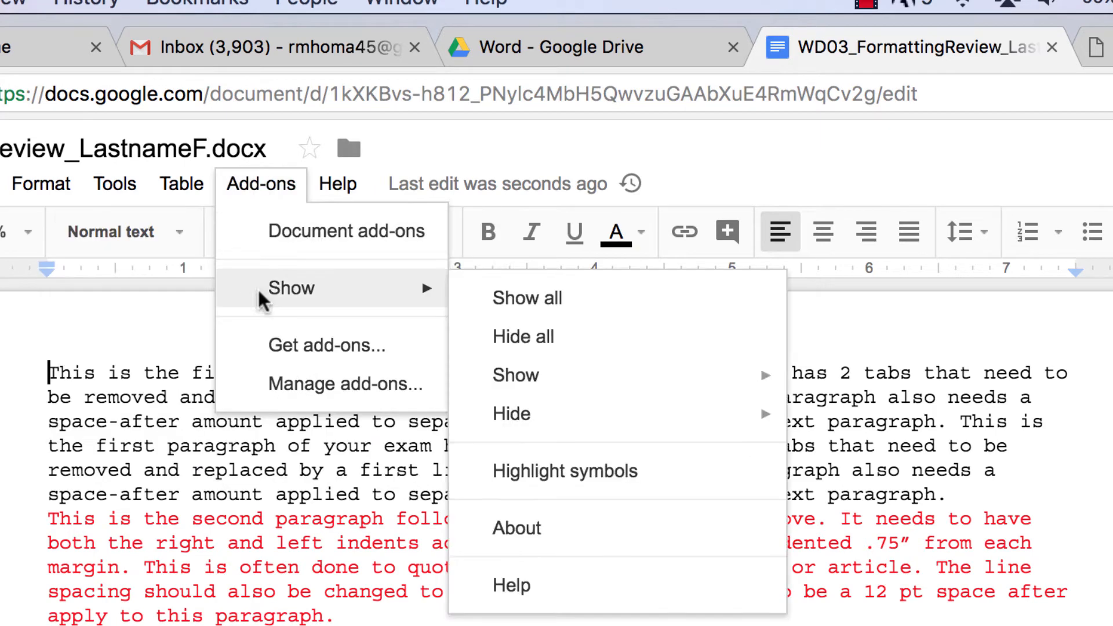
left_click(509, 299)
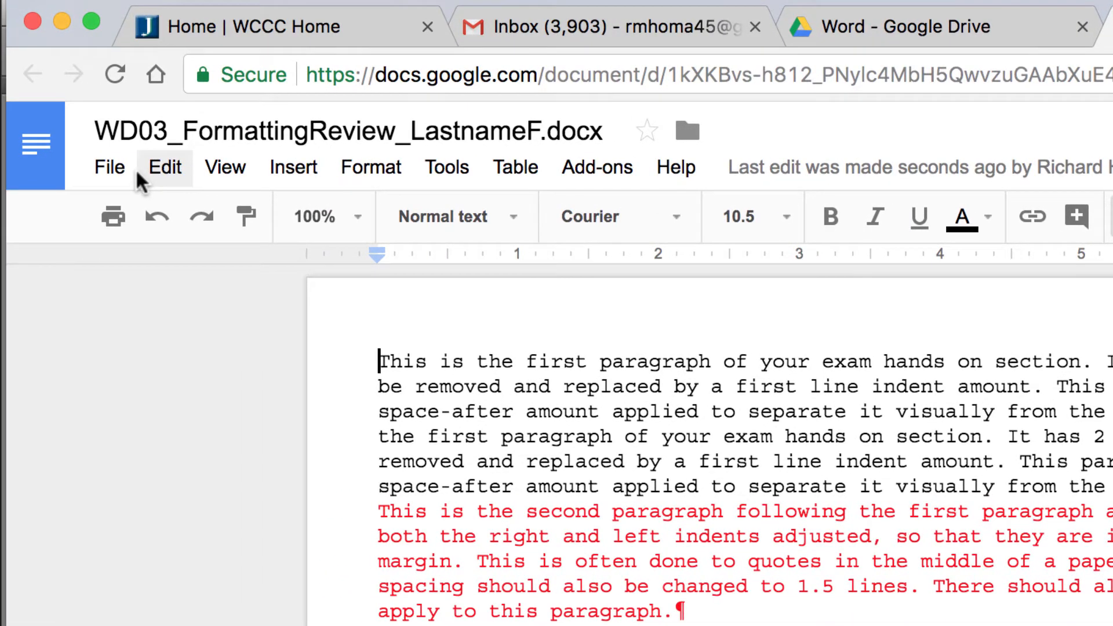
- In Page setup, change the top, bottom, left and right margins from 0.5 to 1 inch
left_click(113, 169)
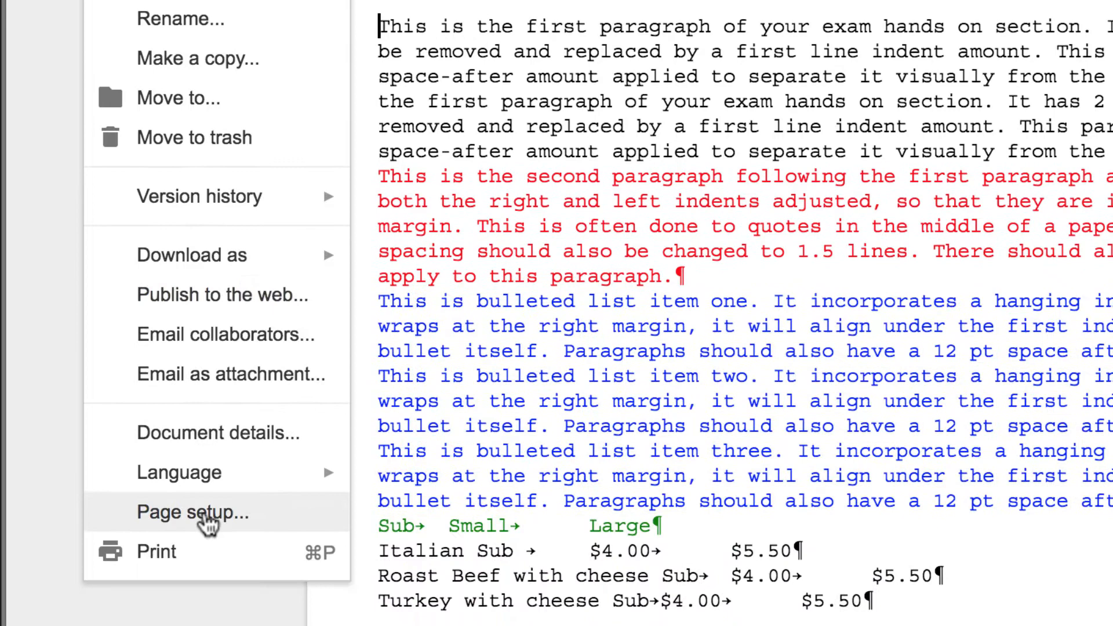
left_click(206, 625)
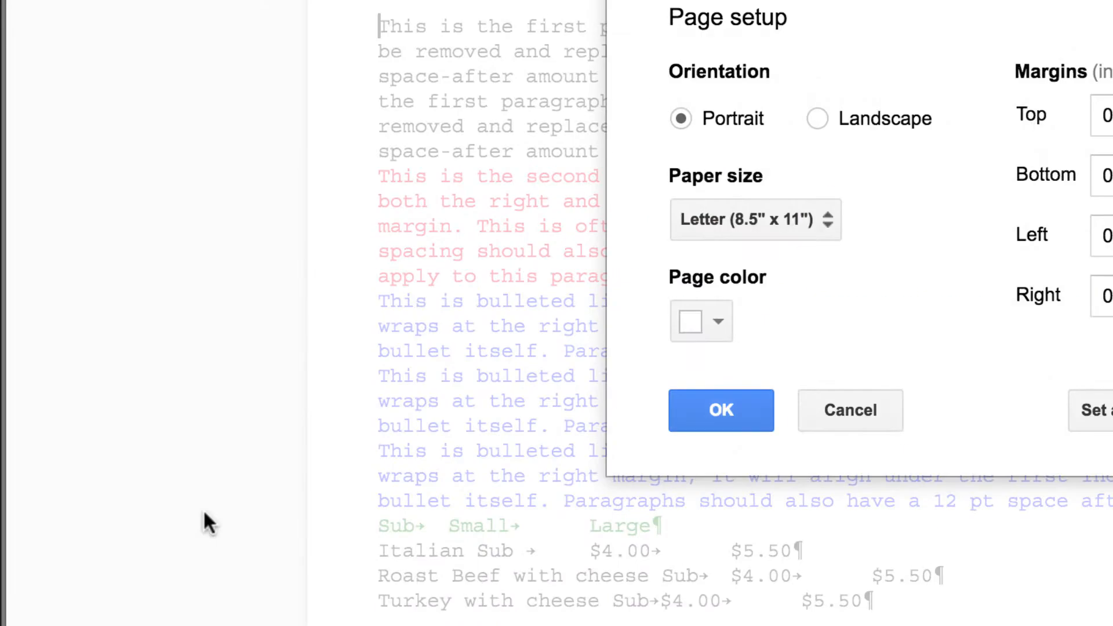
left_click_drag(716, 185, 671, 180)
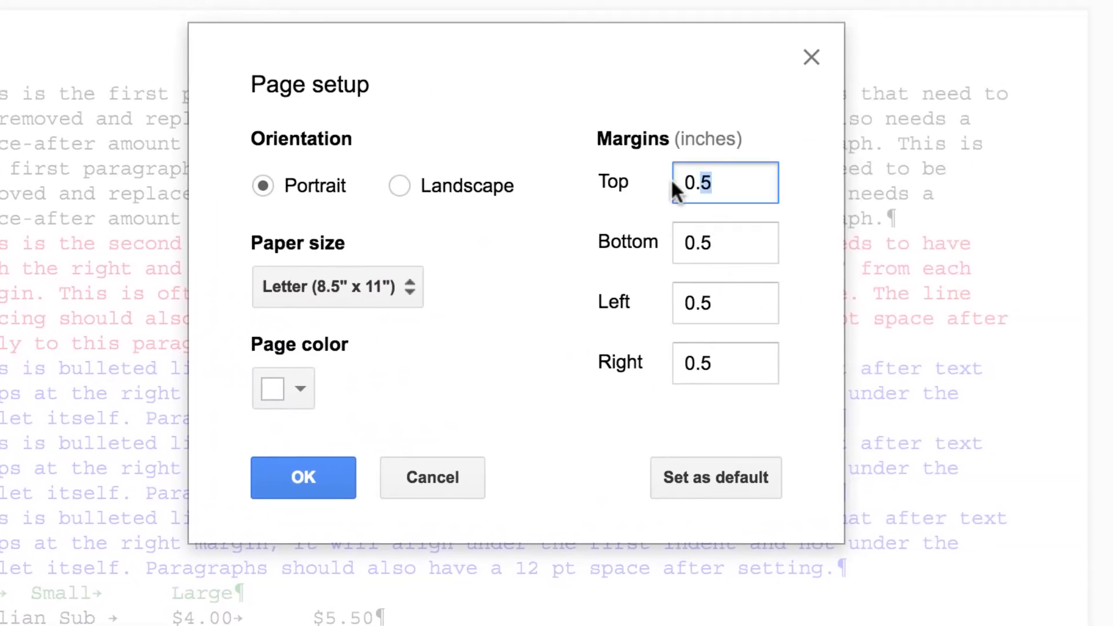
type("1")
key("Tab")
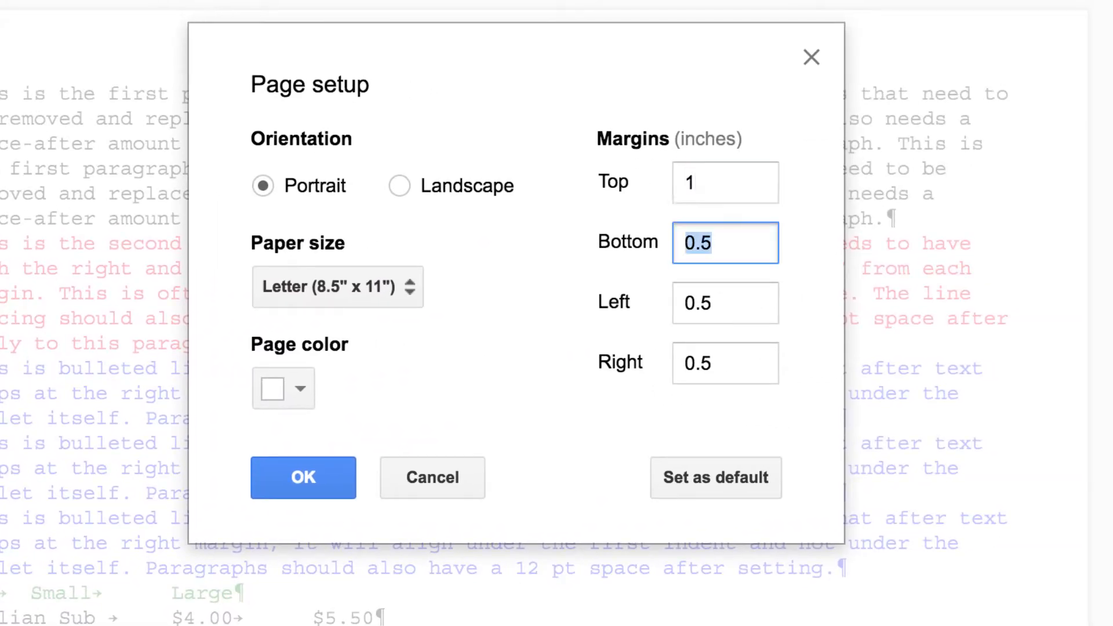
type("1")
key("Tab")
type("1")
key("Tab")
type("1")
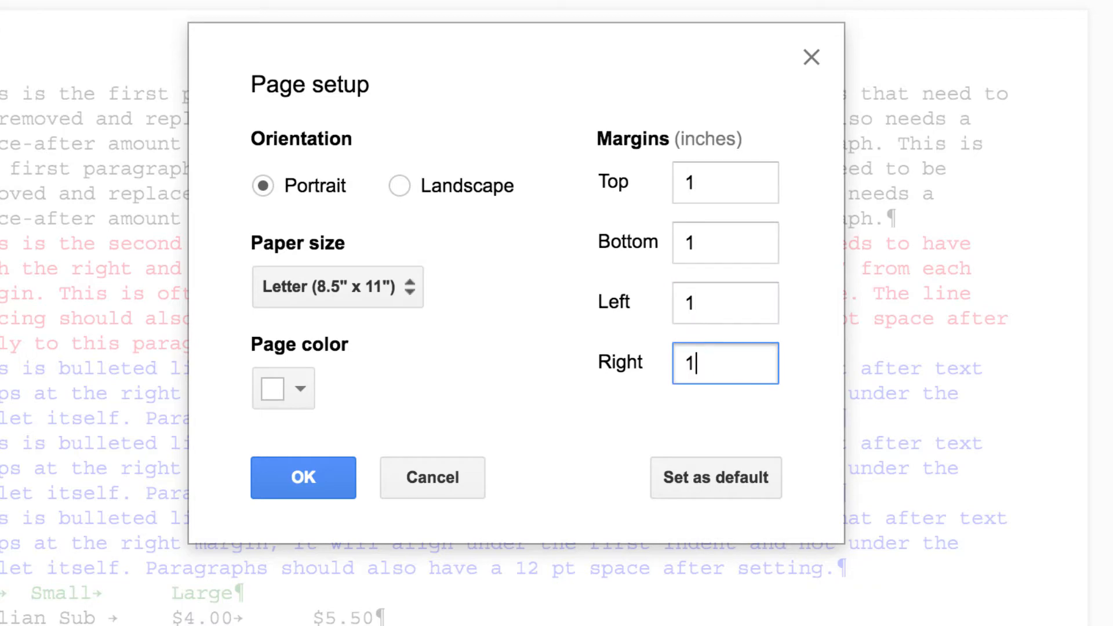
left_click(271, 470)
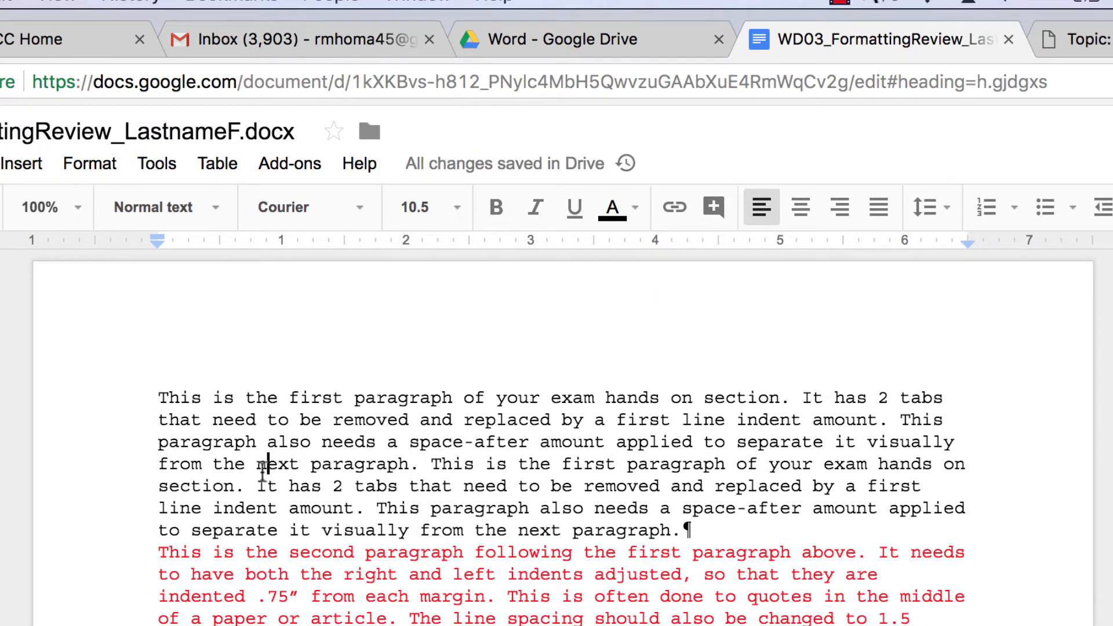
- Select all text and set it to Times New Roman, 12 pt
key("super+a")
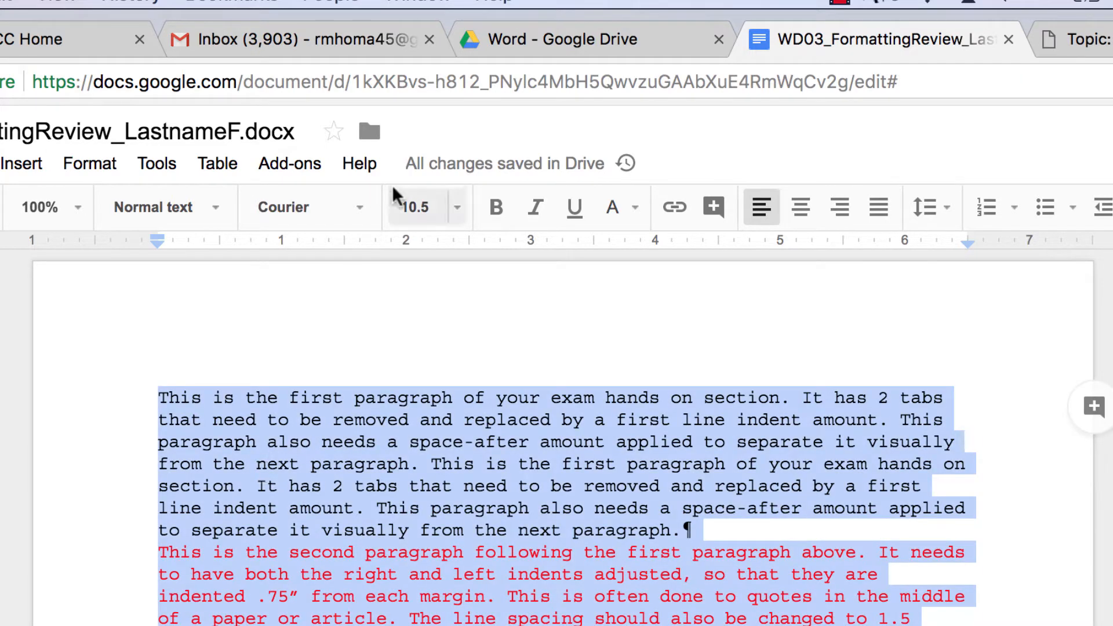
left_click(356, 208)
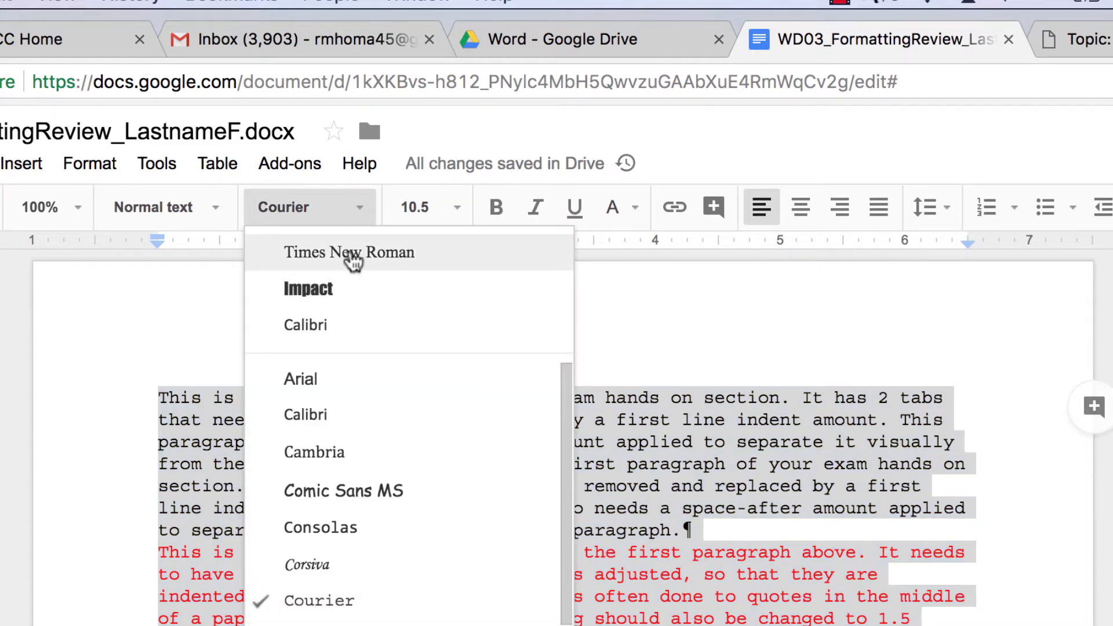
left_click(353, 255)
left_click(456, 210)
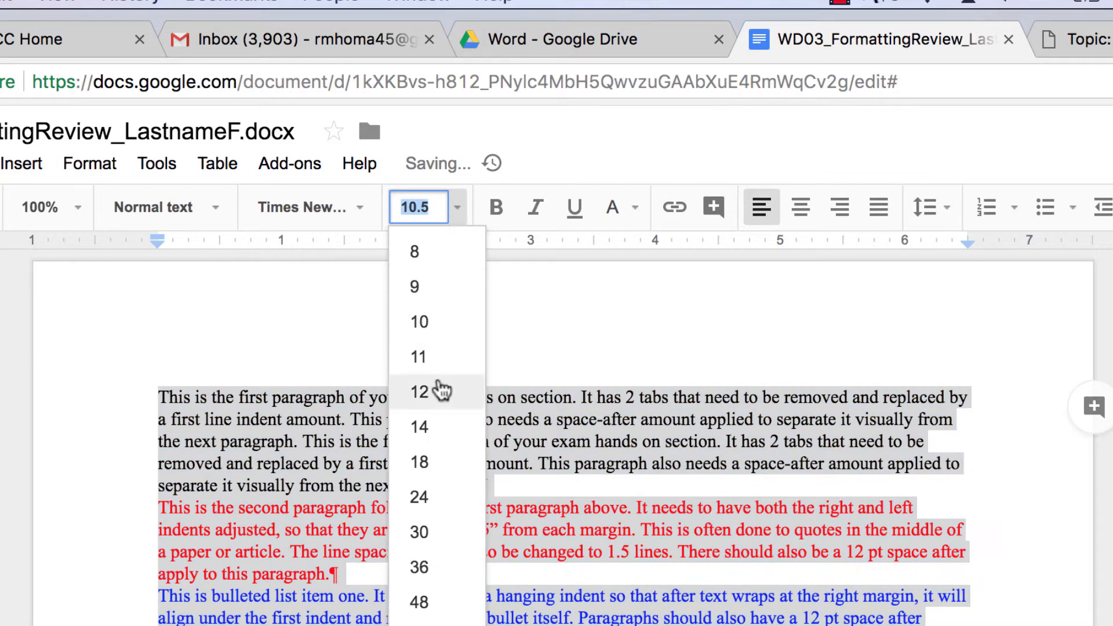
left_click(438, 390)
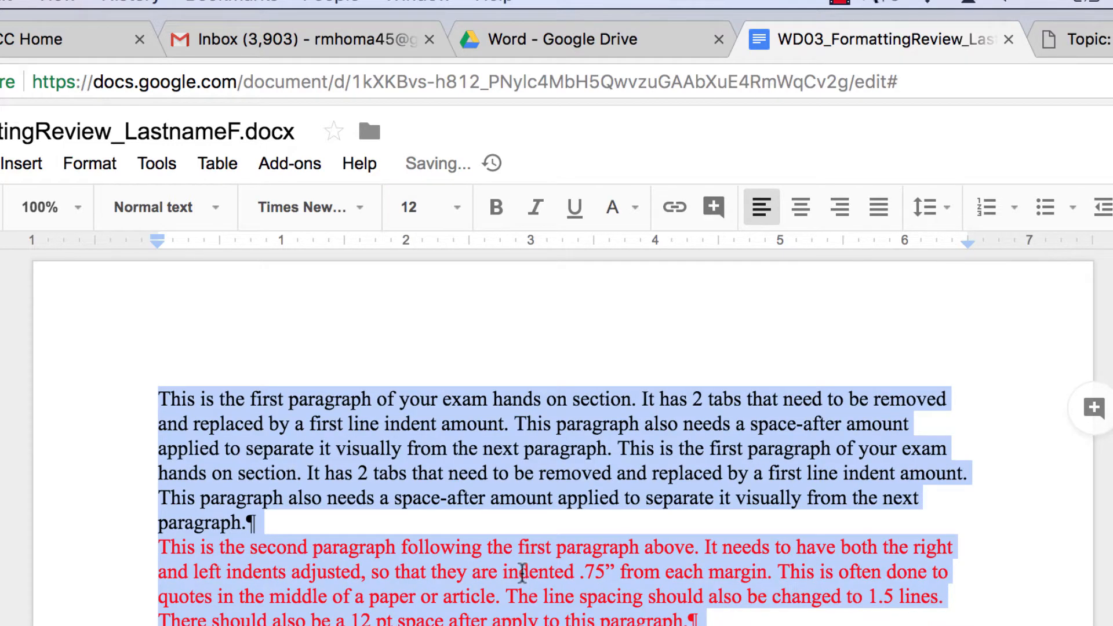
left_click(410, 603)
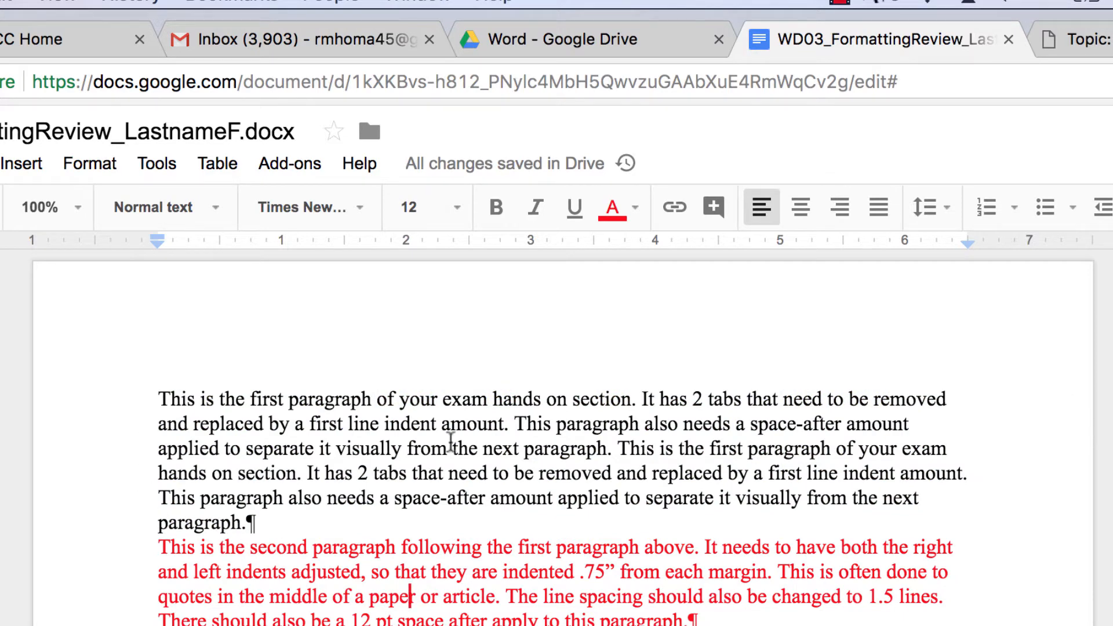
left_click(1106, 41)
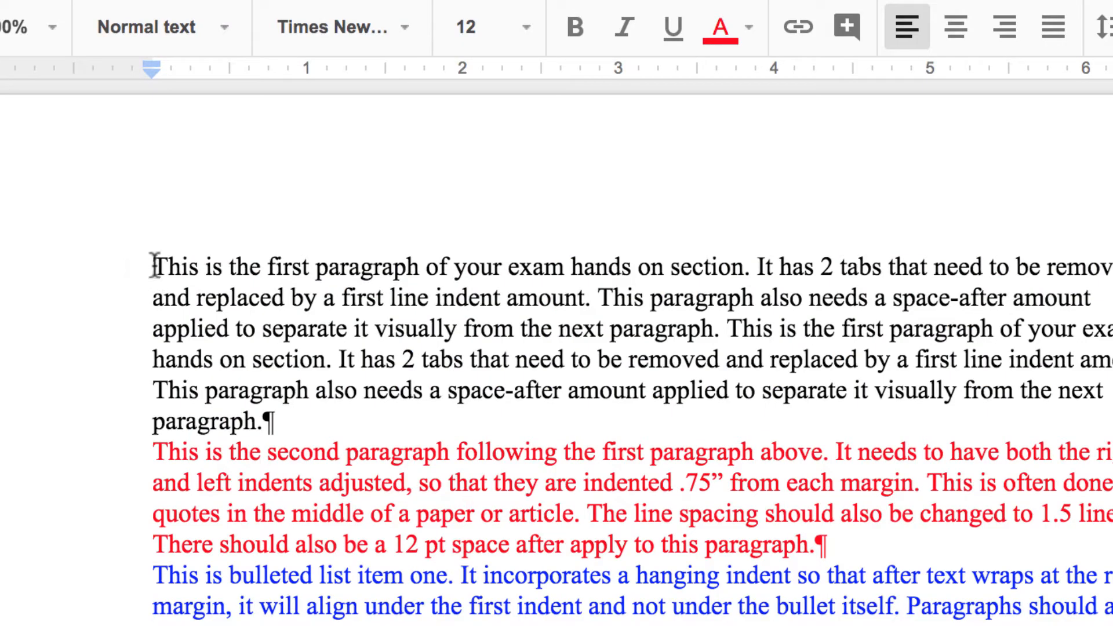
- Replace the first paragraph's leading tabs with a 0.5-inch first-line indent on the ruler
left_click(153, 267)
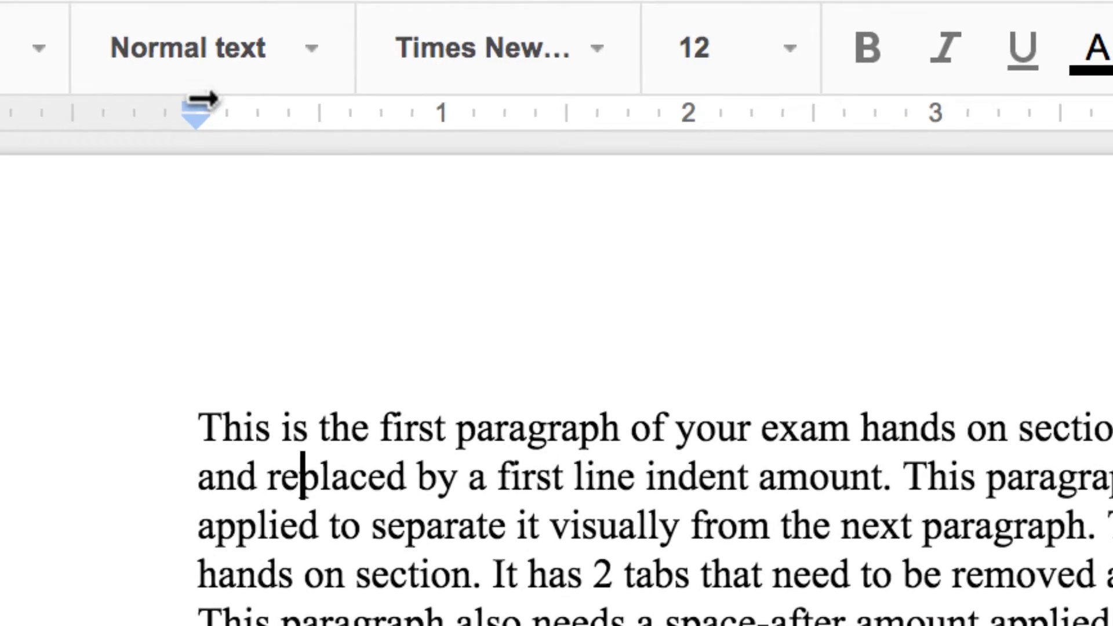
left_click_drag(152, 65, 181, 71)
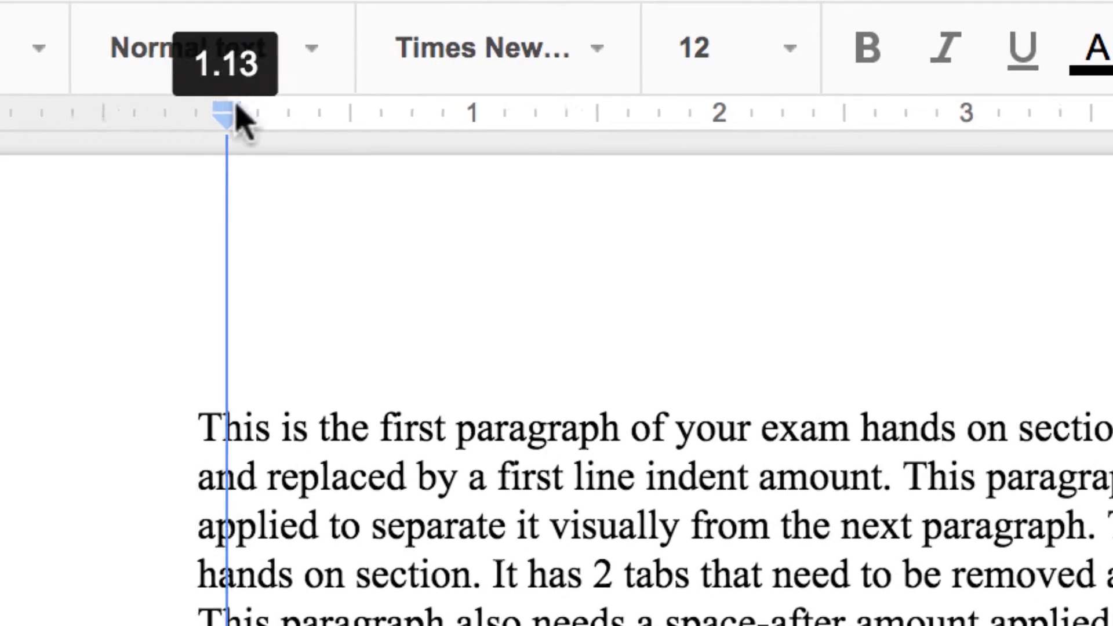
mouse_move(240, 116)
left_mouse_down()
mouse_move(197, 103)
mouse_move(355, 103)
mouse_move(325, 105)
mouse_move(323, 90)
left_mouse_up()
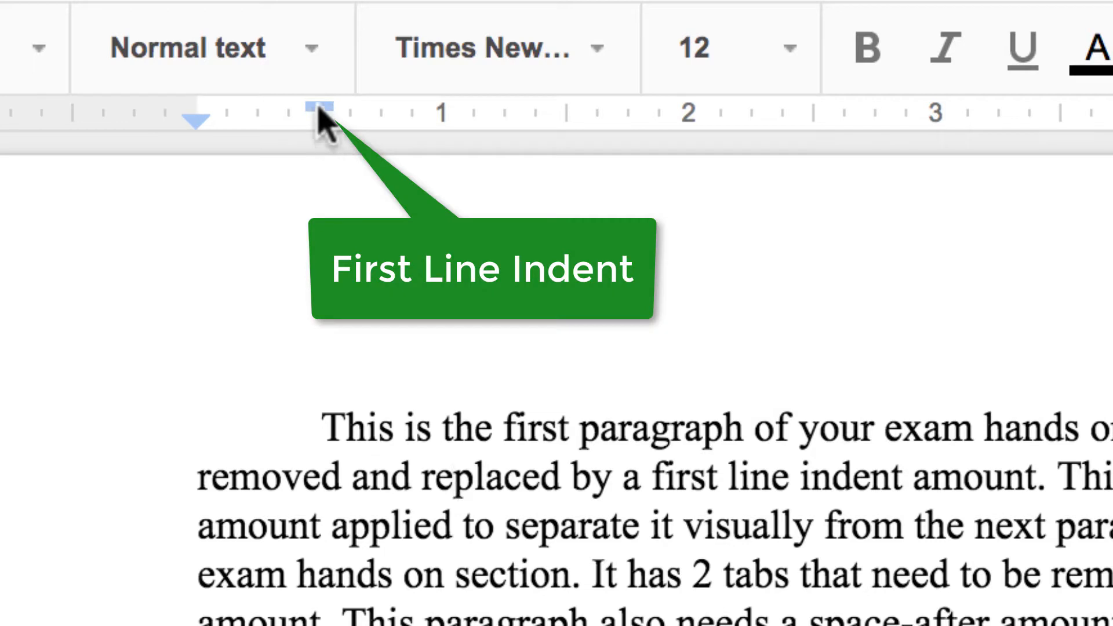
left_click_drag(318, 106, 318, 116)
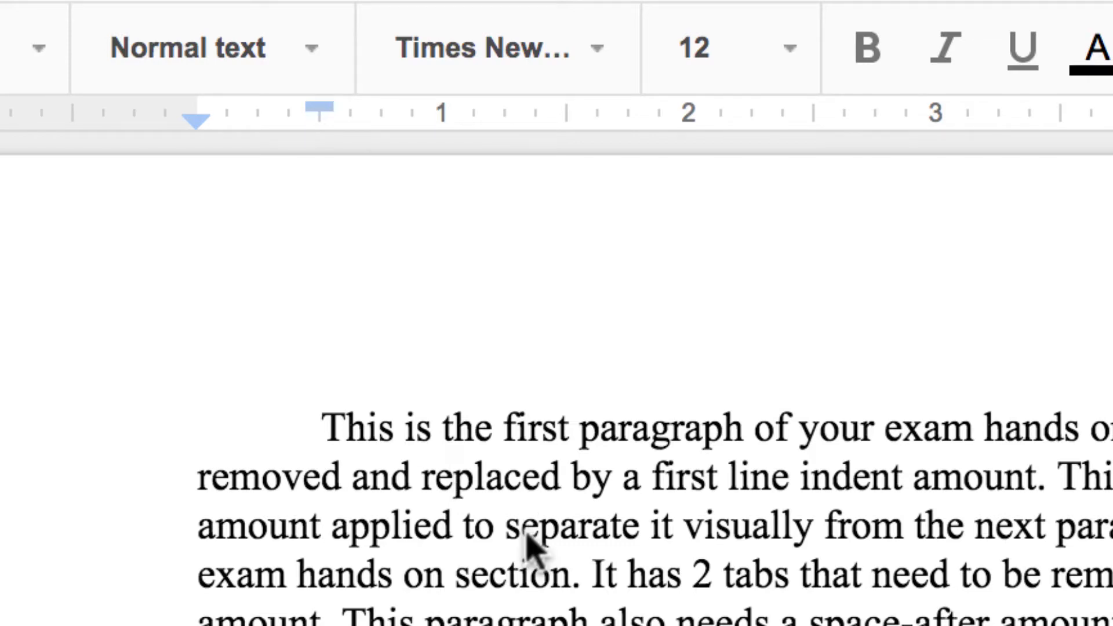
- Give the first paragraph 12 pt space after through Custom spacing
left_click(239, 65)
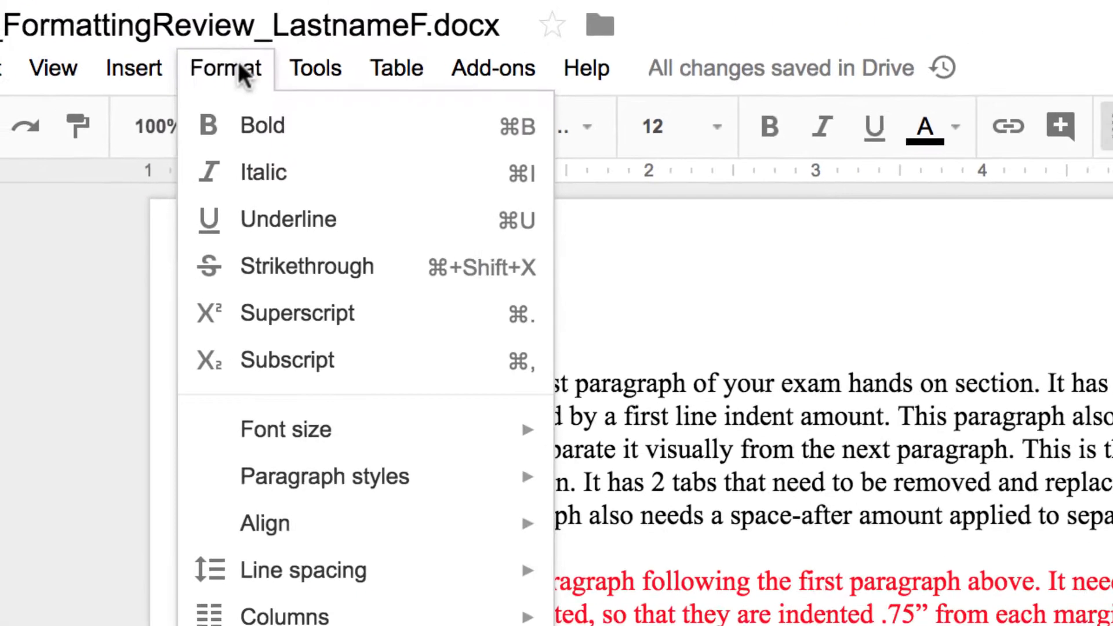
mouse_move(311, 577)
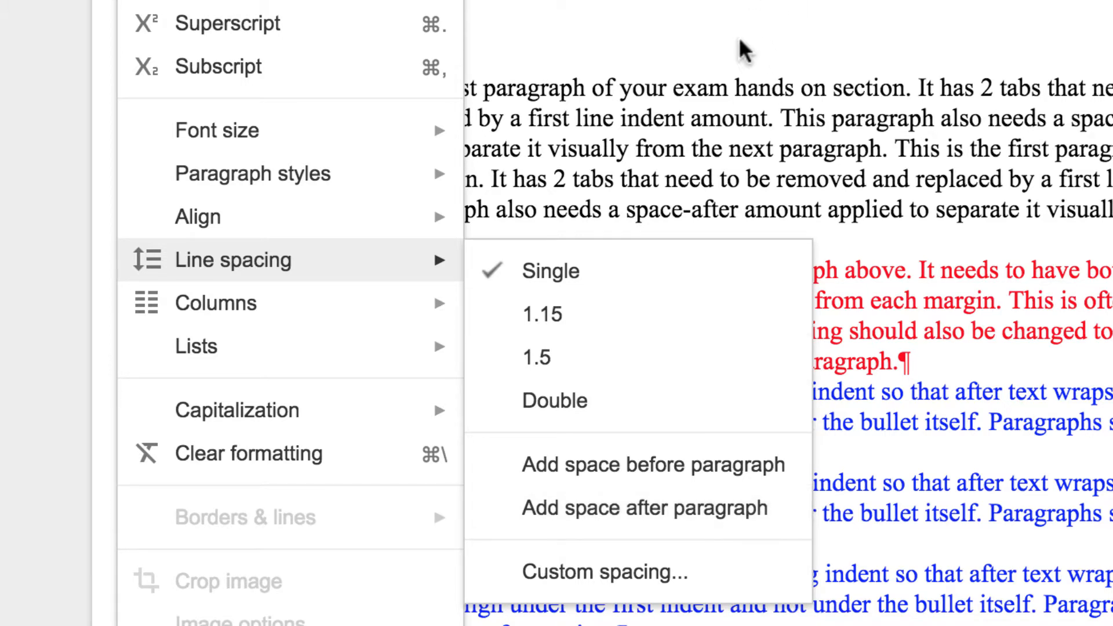
left_click(1076, 5)
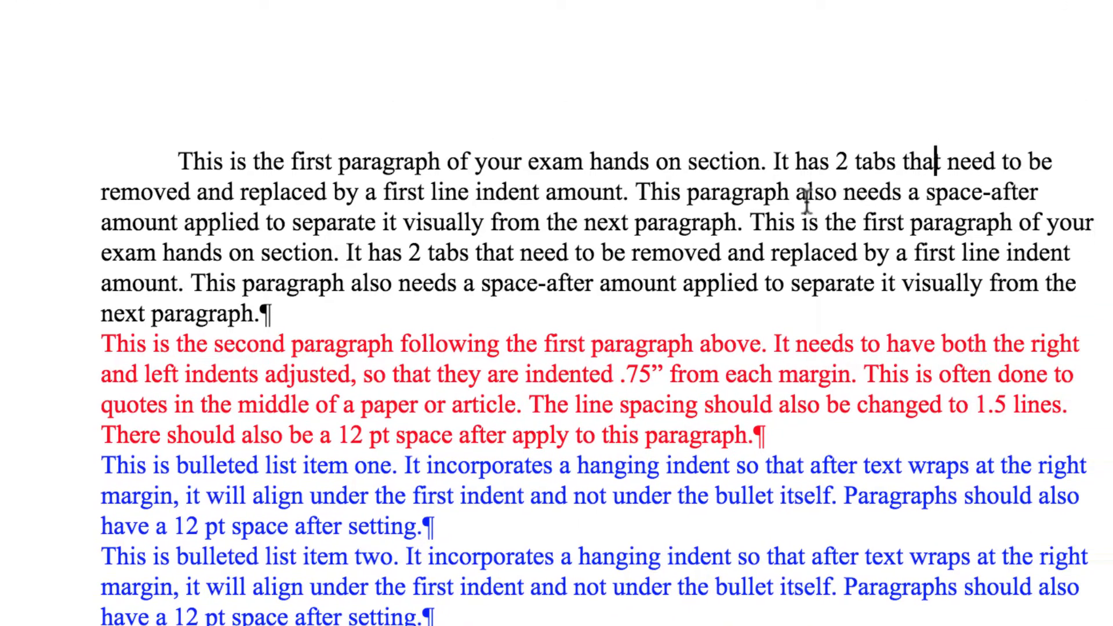
left_click(953, 123)
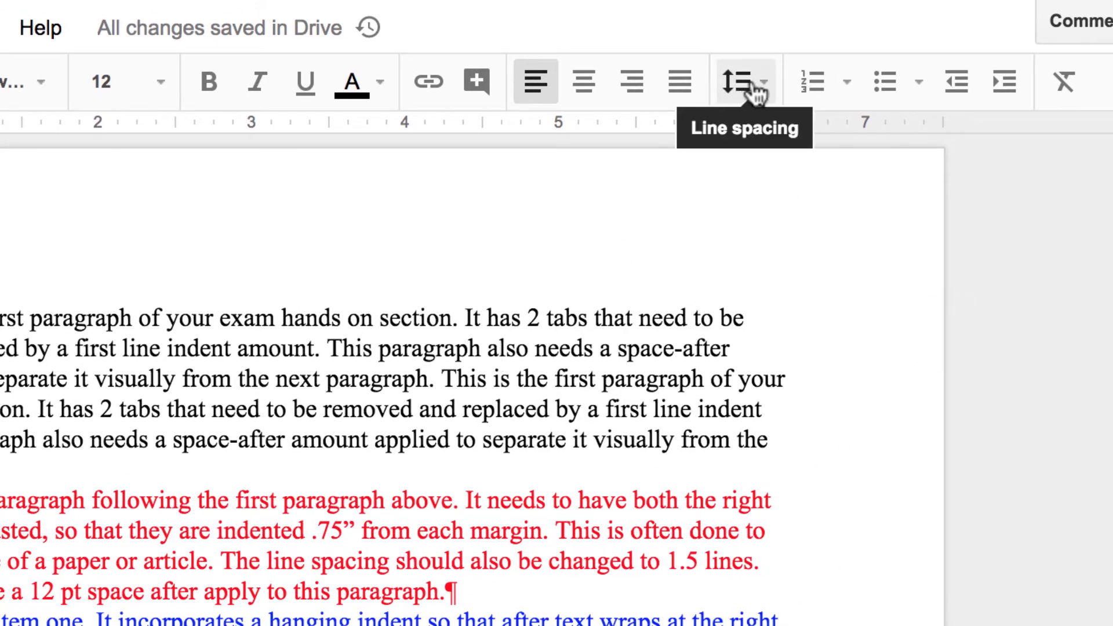
left_click(756, 87)
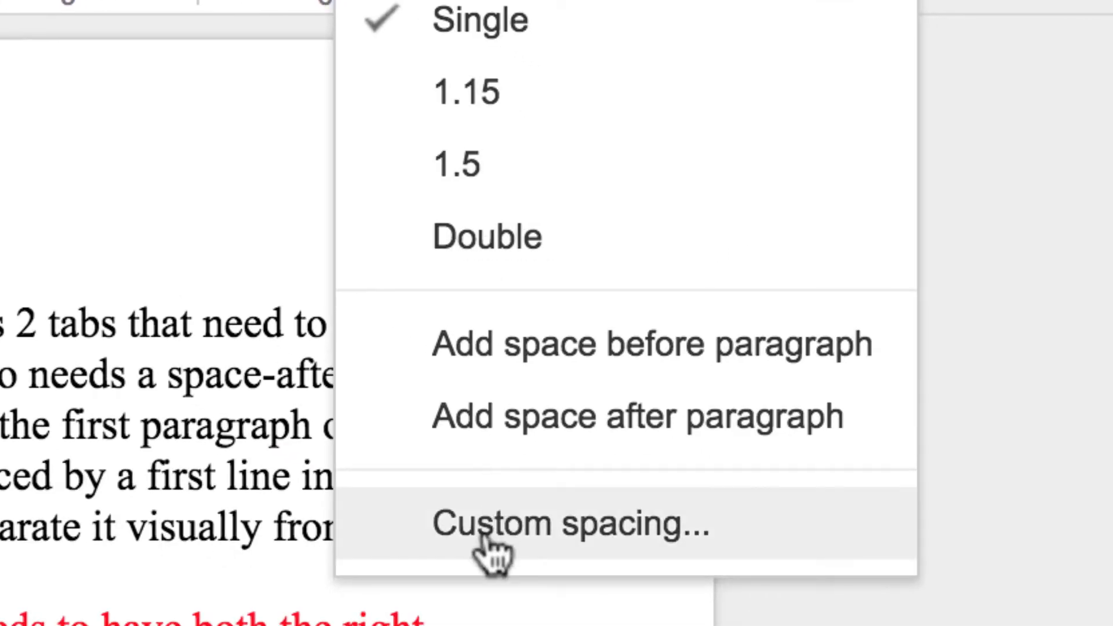
left_click(486, 539)
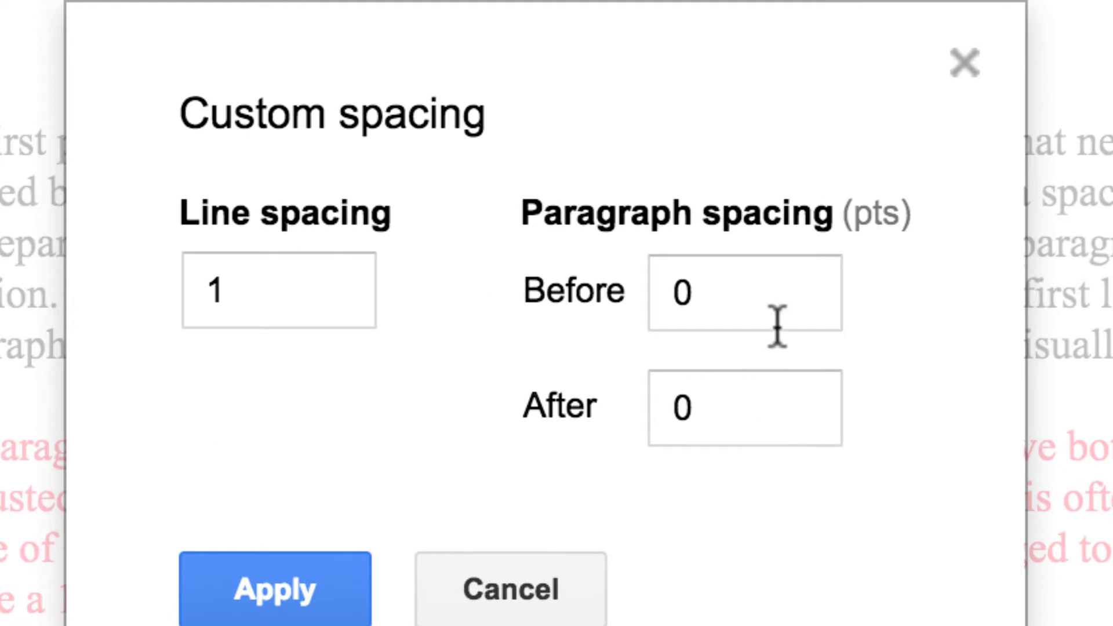
left_click_drag(706, 423, 676, 418)
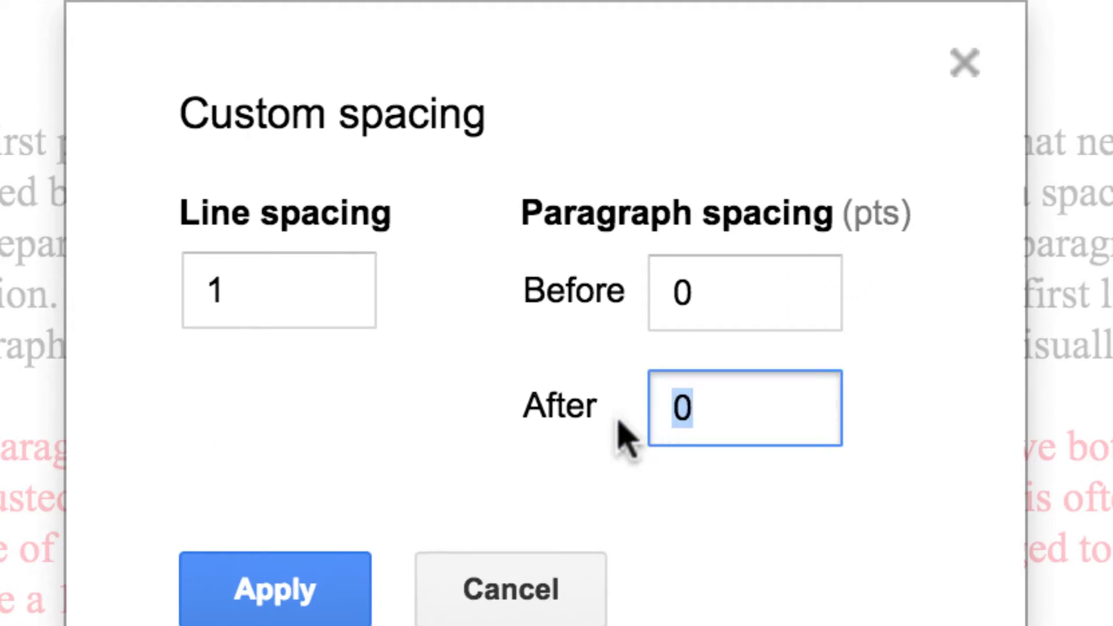
type("12")
left_click(301, 580)
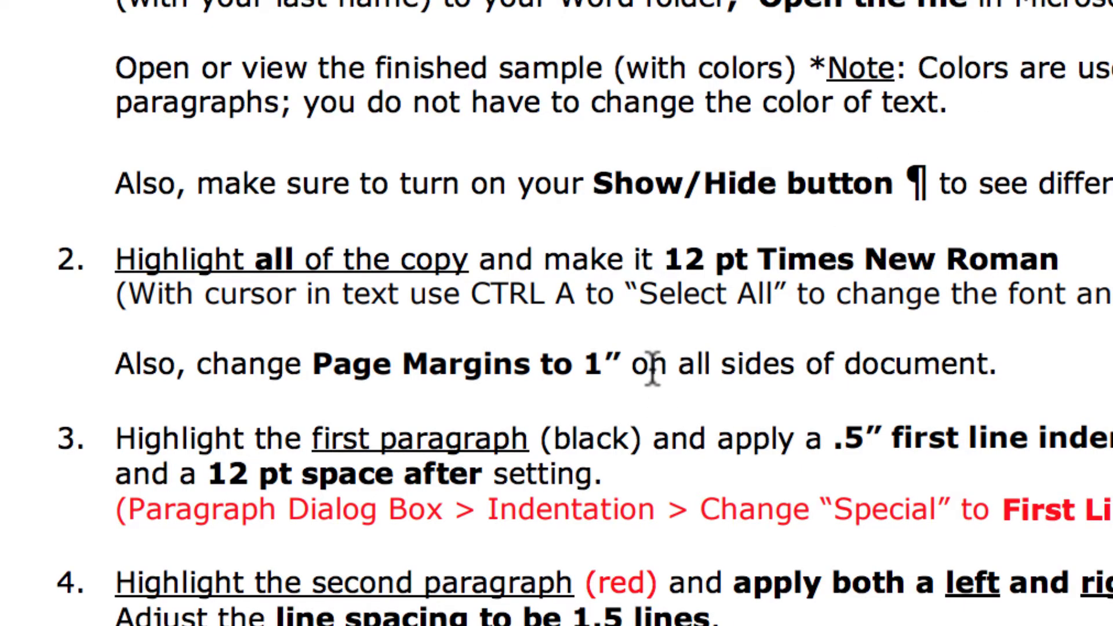
- Scroll the instructions to steps 3–6, then put the caret in the red paragraph
scroll(653, 369, "down", 5)
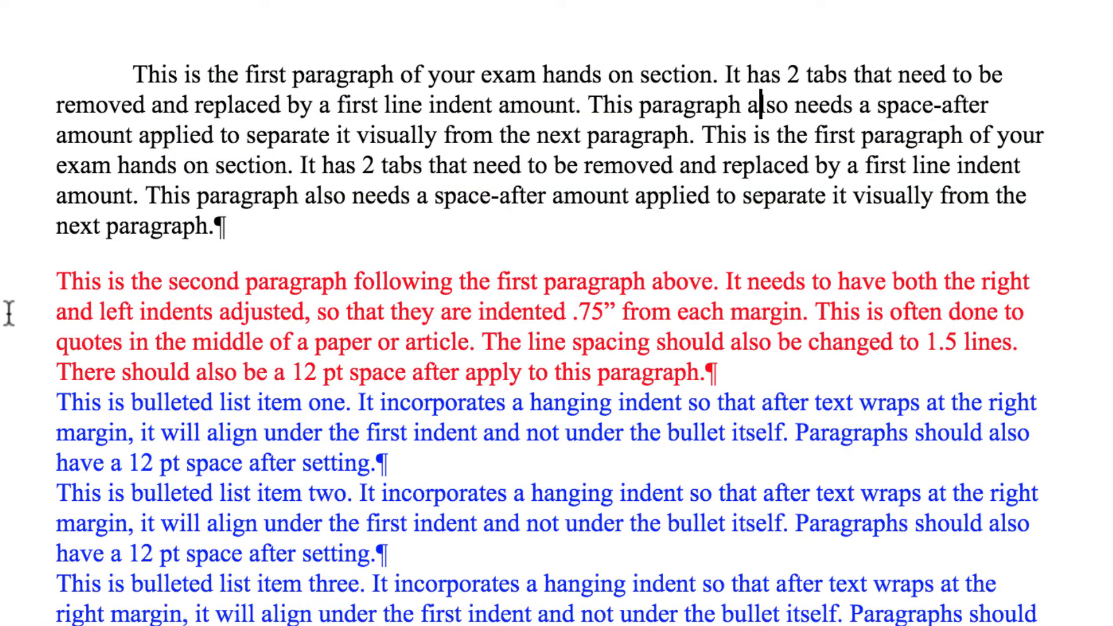
left_click(132, 282)
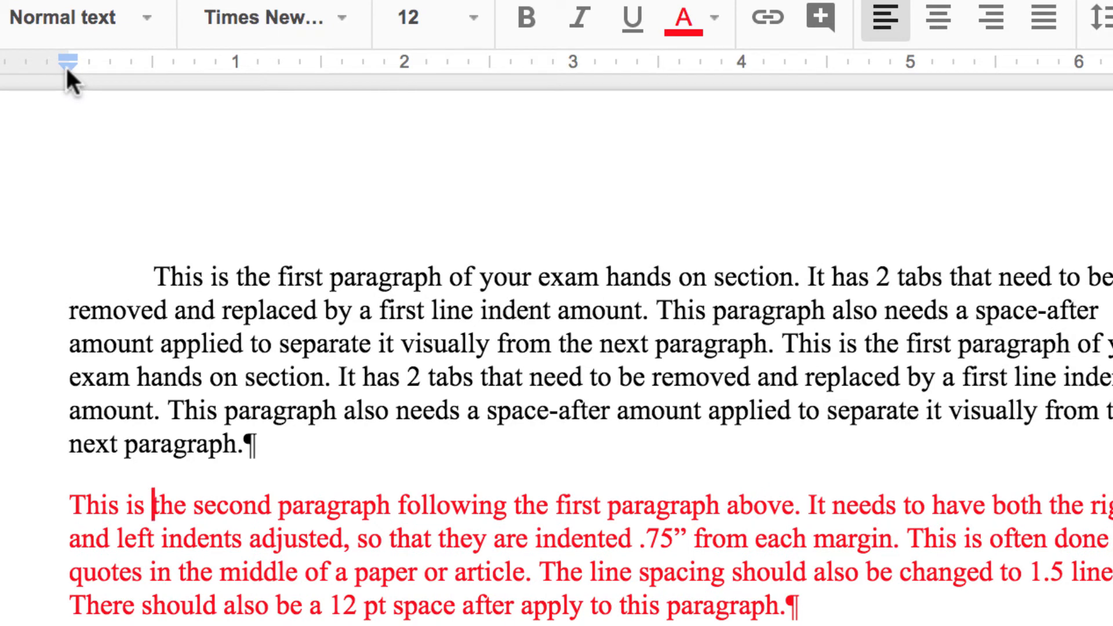
- Drag the ruler's left and right indent markers to inset the red paragraph 0.75 inch
left_click_drag(67, 68, 189, 65)
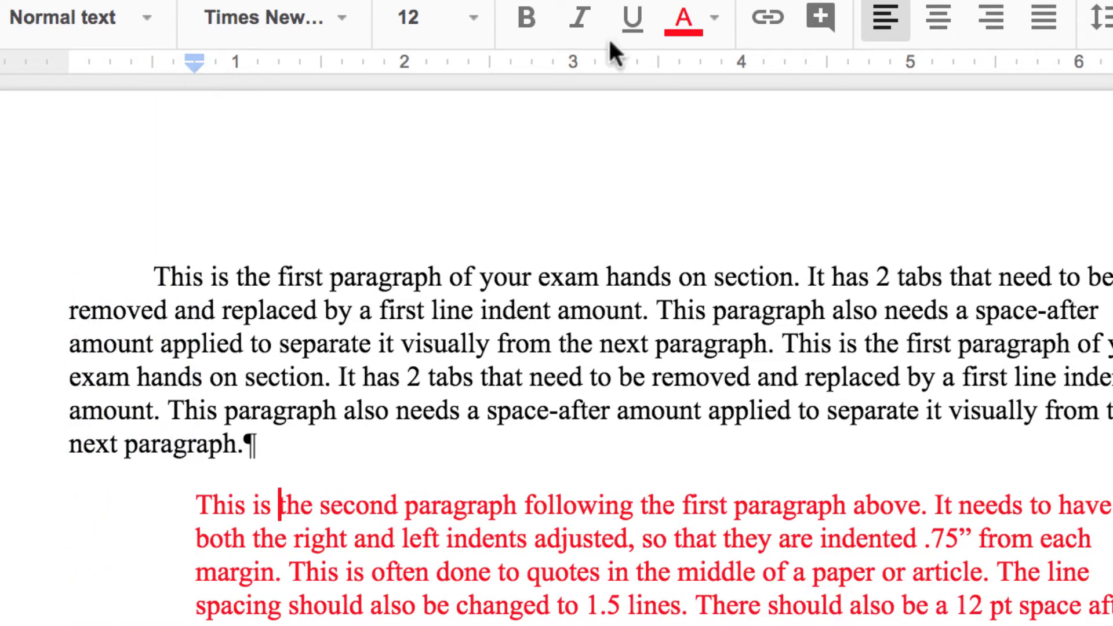
mouse_move(962, 64)
left_mouse_down()
mouse_move(811, 64)
mouse_move(953, 74)
mouse_move(827, 72)
left_mouse_up()
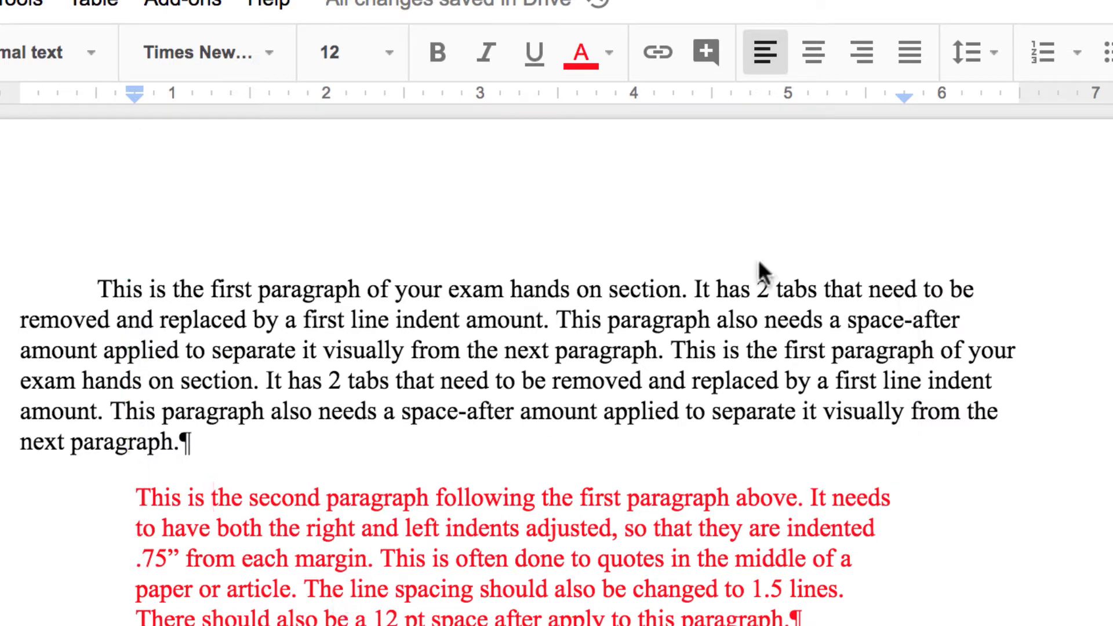
- Set the red paragraph to 1.5 line spacing with 12 pt space after
left_click(989, 51)
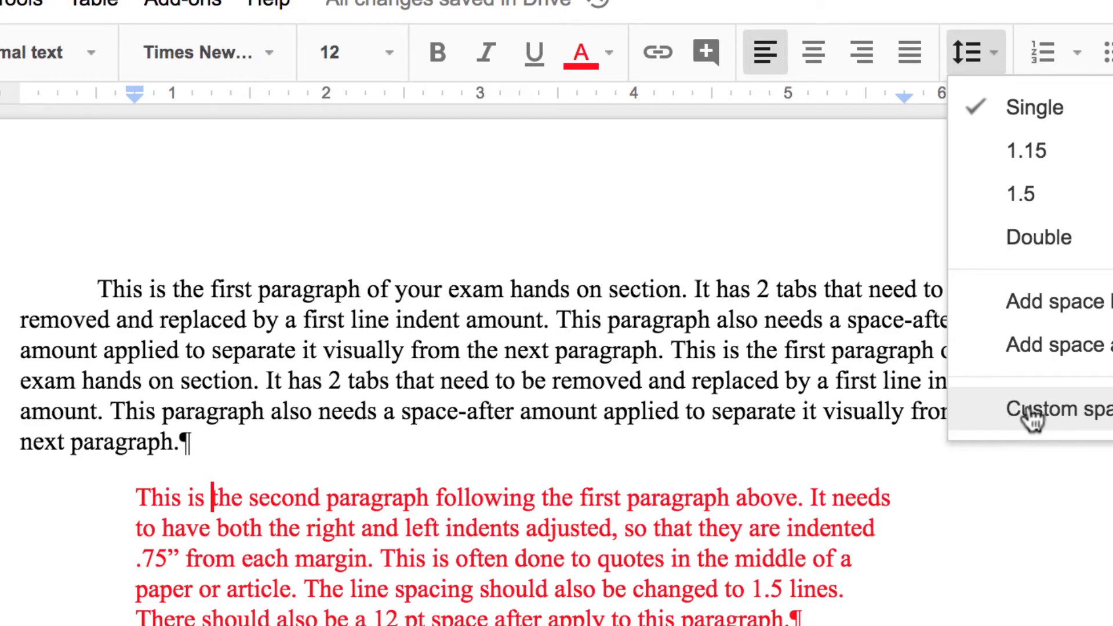
left_click(1037, 198)
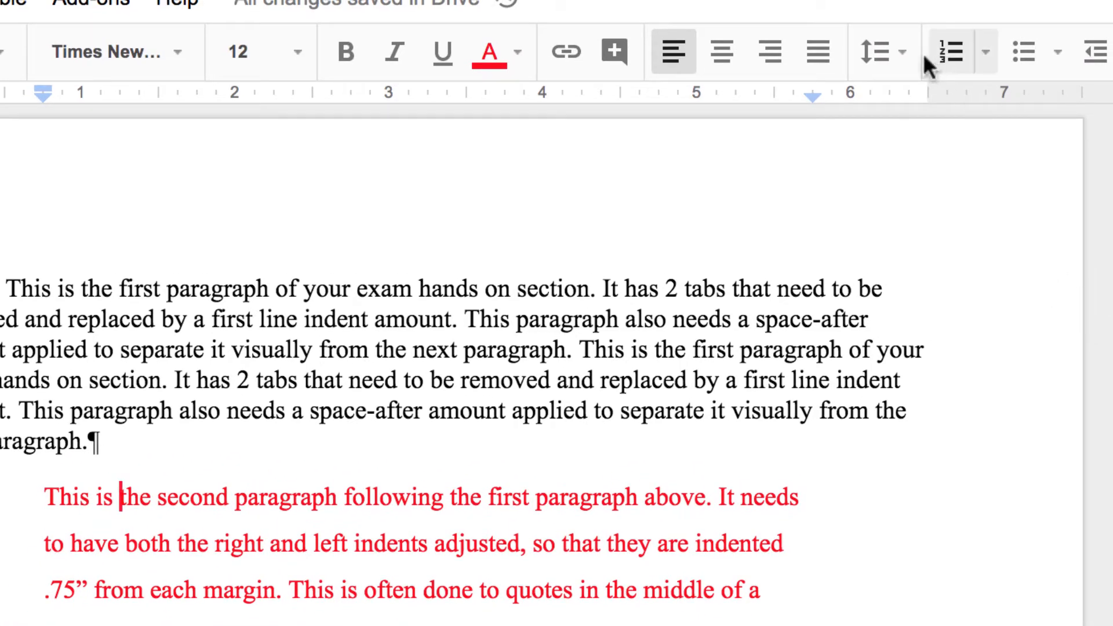
left_click(901, 53)
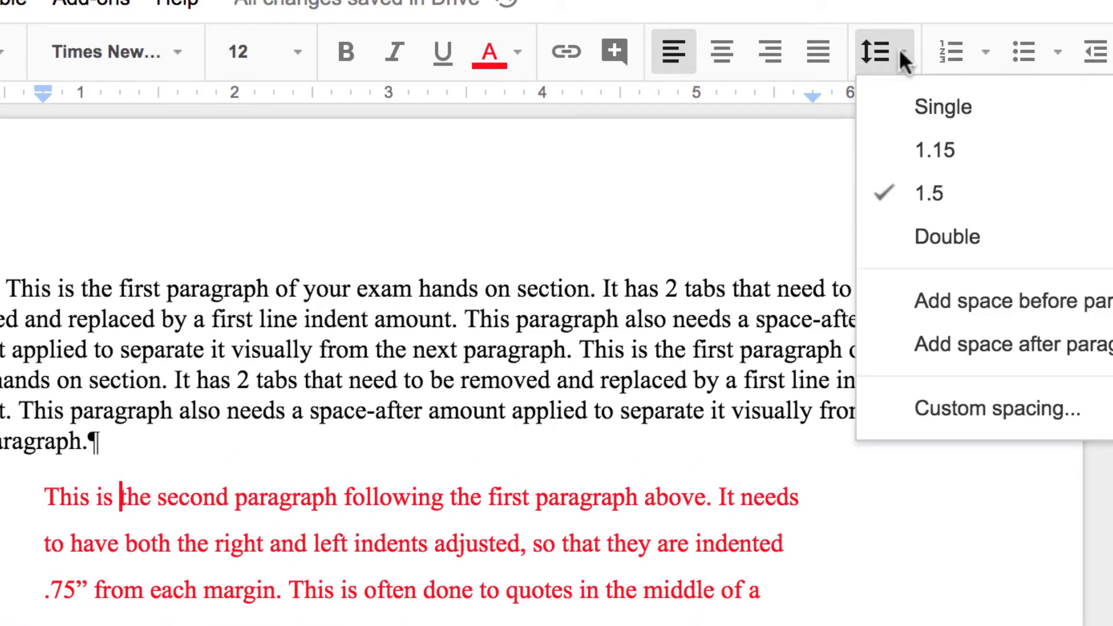
left_click(934, 411)
left_click(559, 440)
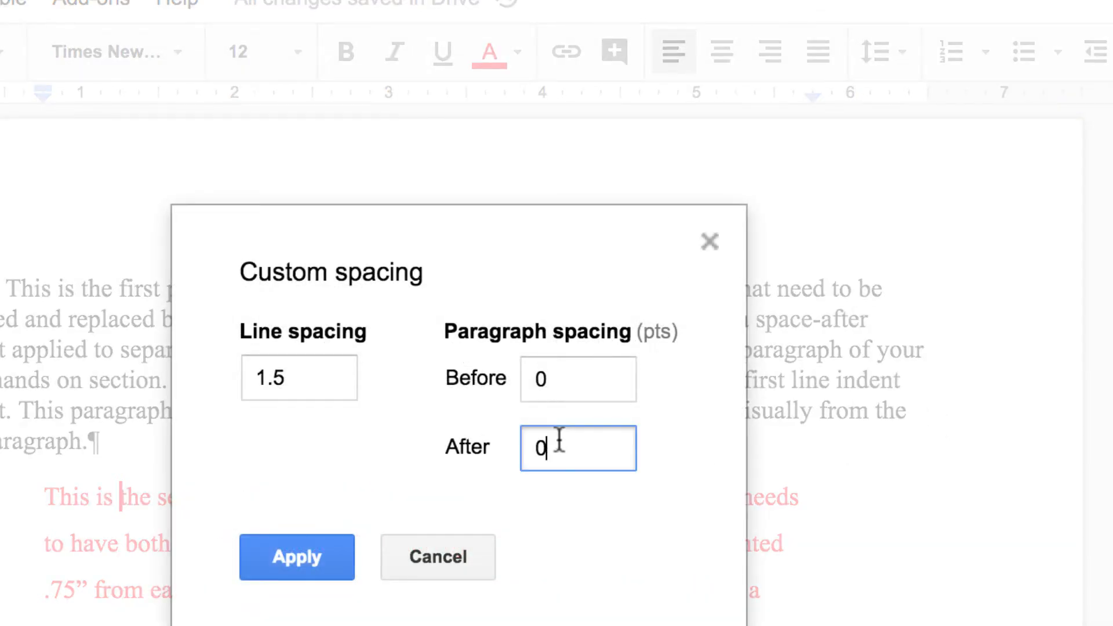
type("12")
left_click(313, 545)
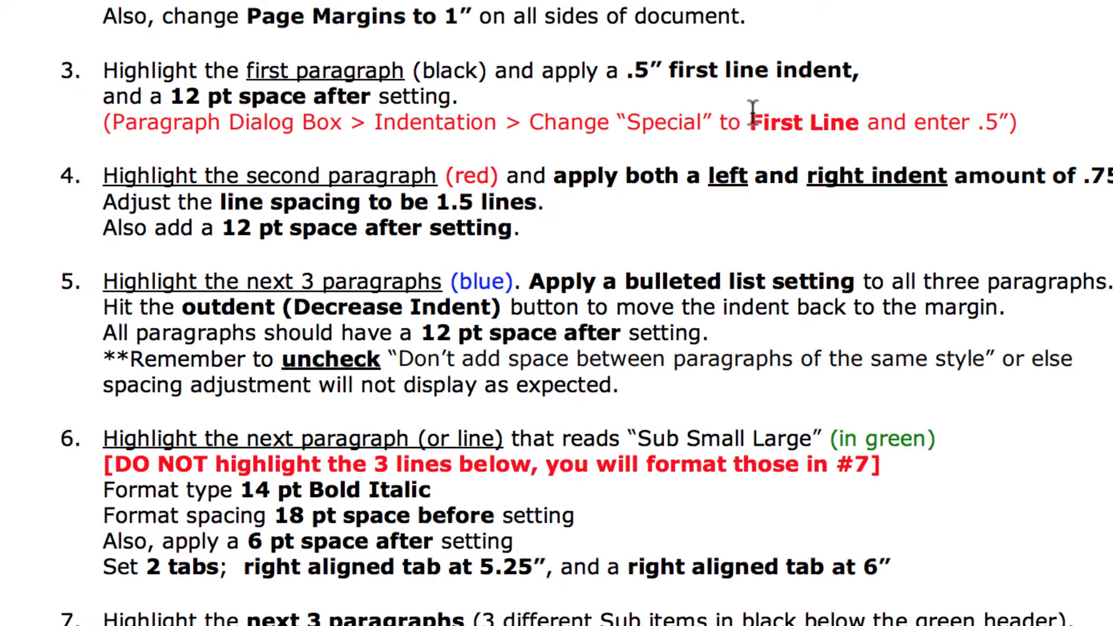
- Scroll the instructions to steps 5–7, then scroll the practice document to the three blue paragraphs
scroll(540, 205, "down", 5)
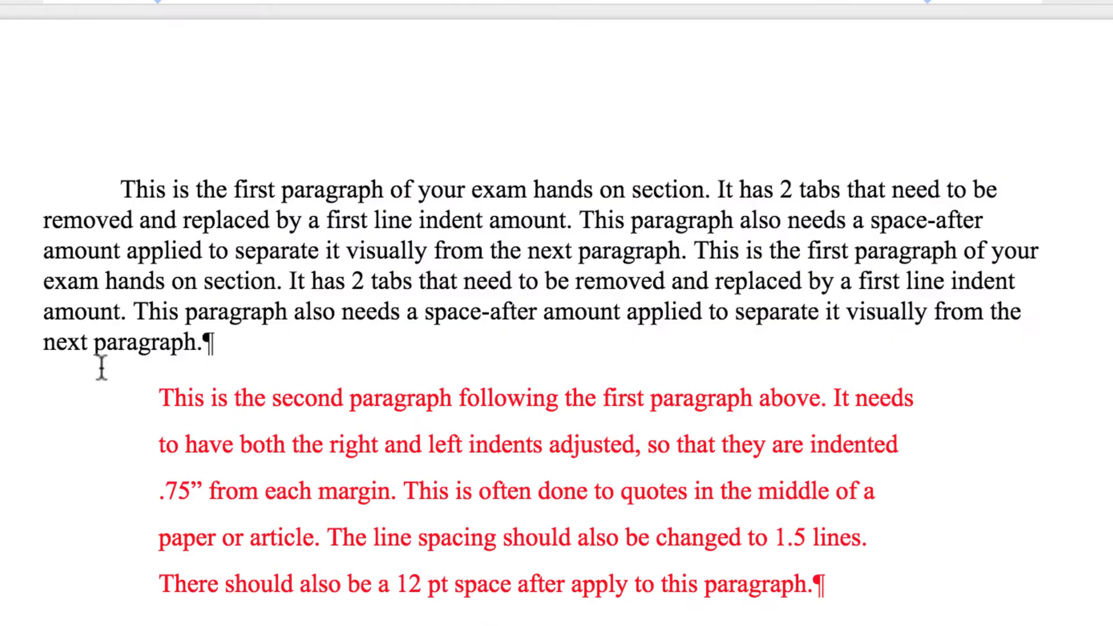
scroll(99, 368, "down", 6)
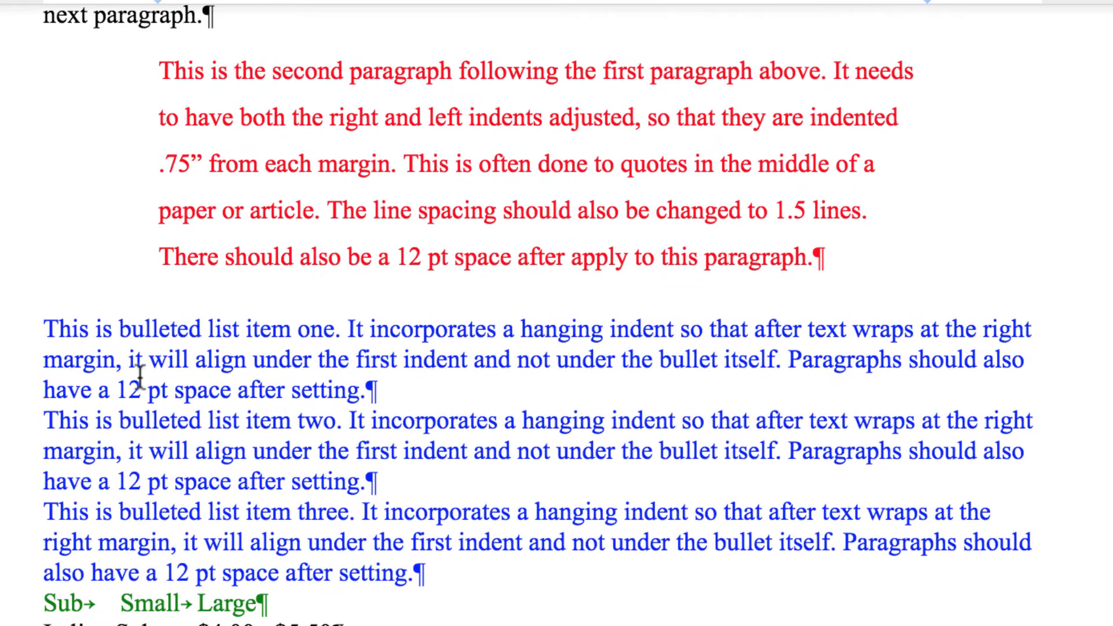
- Apply a Bulleted list from Format > Lists to the three blue paragraphs
left_click_drag(154, 333, 311, 545)
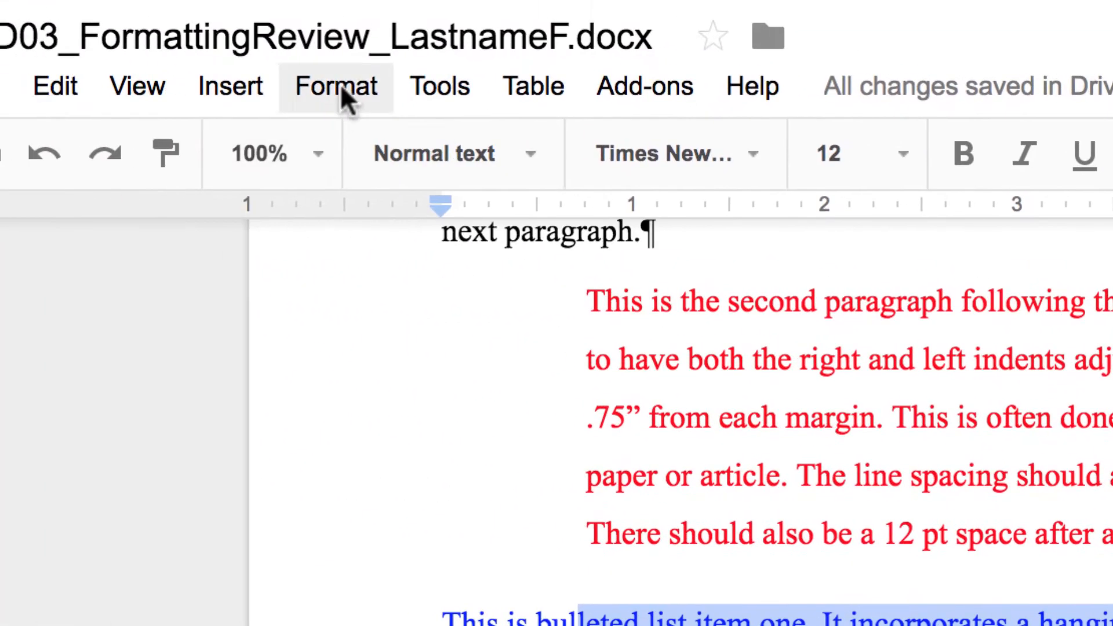
left_click(340, 87)
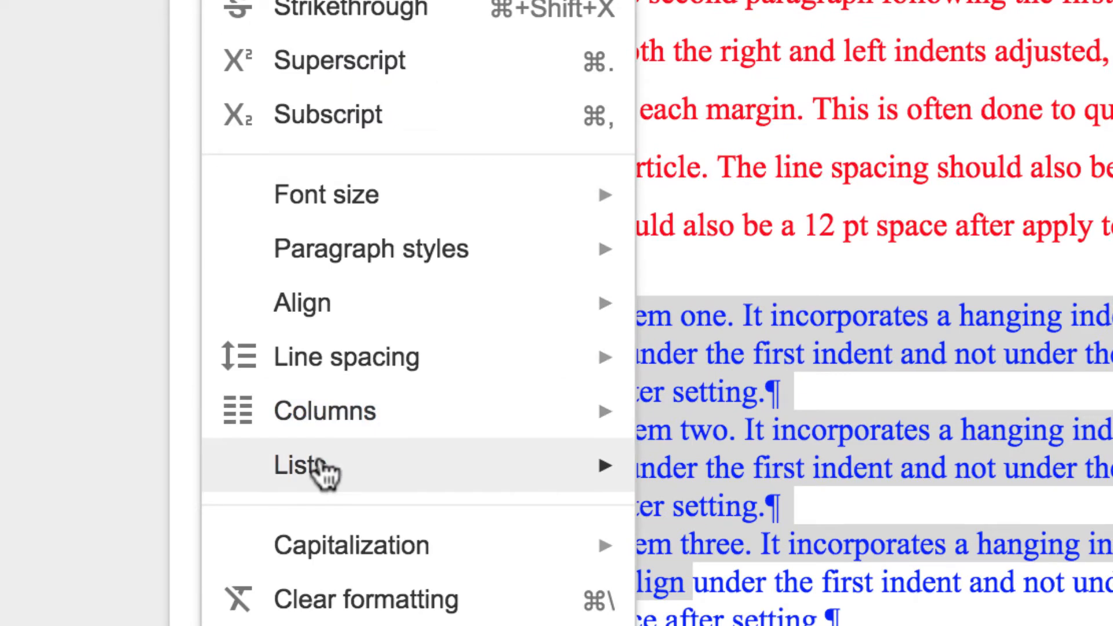
mouse_move(328, 488)
mouse_move(703, 600)
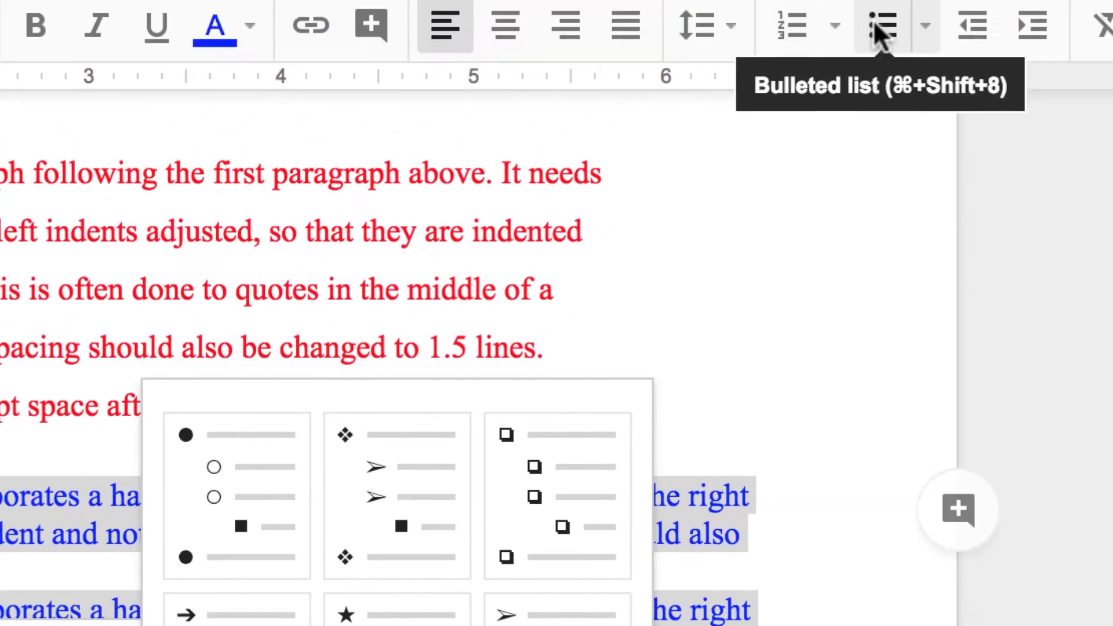
left_click(875, 24)
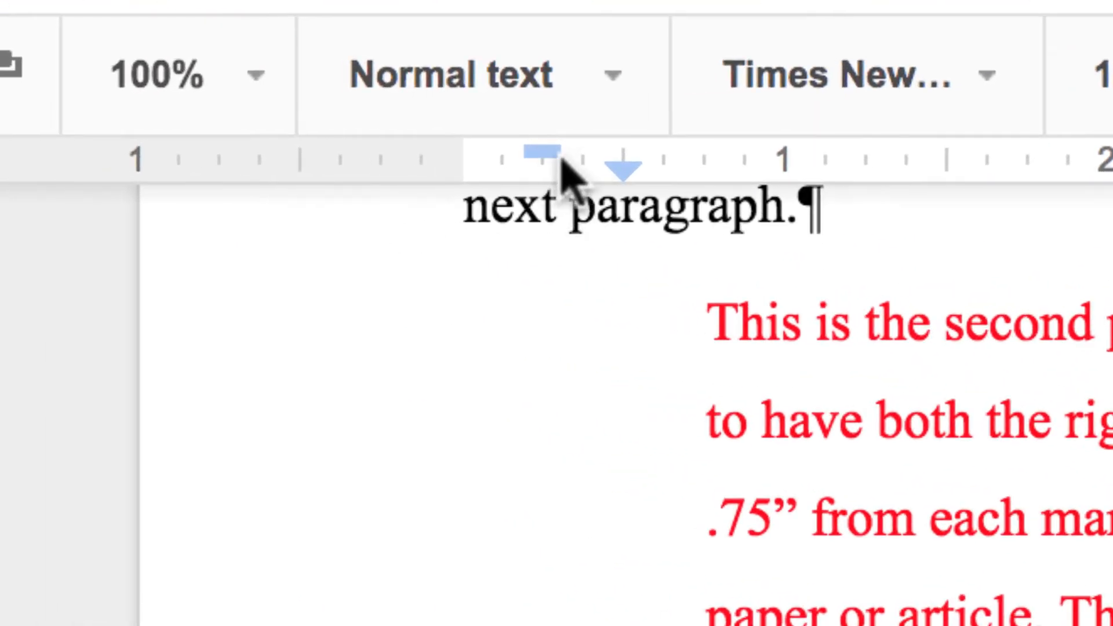
- Move the list's ruler indent markers so bullets start at 0.00 with hanging-indented text
left_click_drag(544, 152, 467, 154)
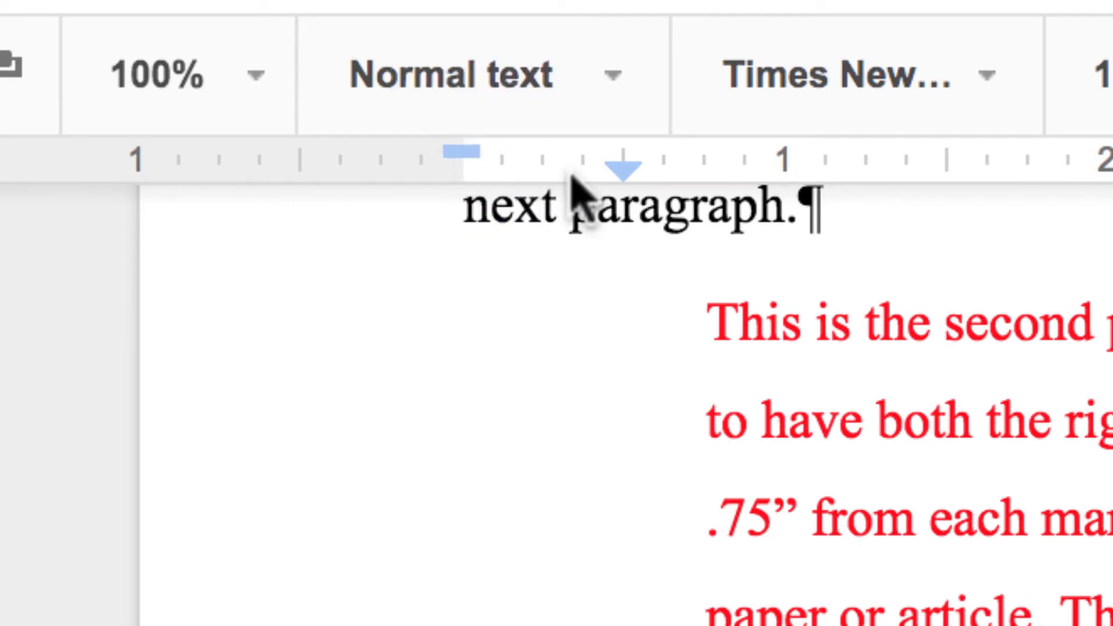
left_click(606, 176)
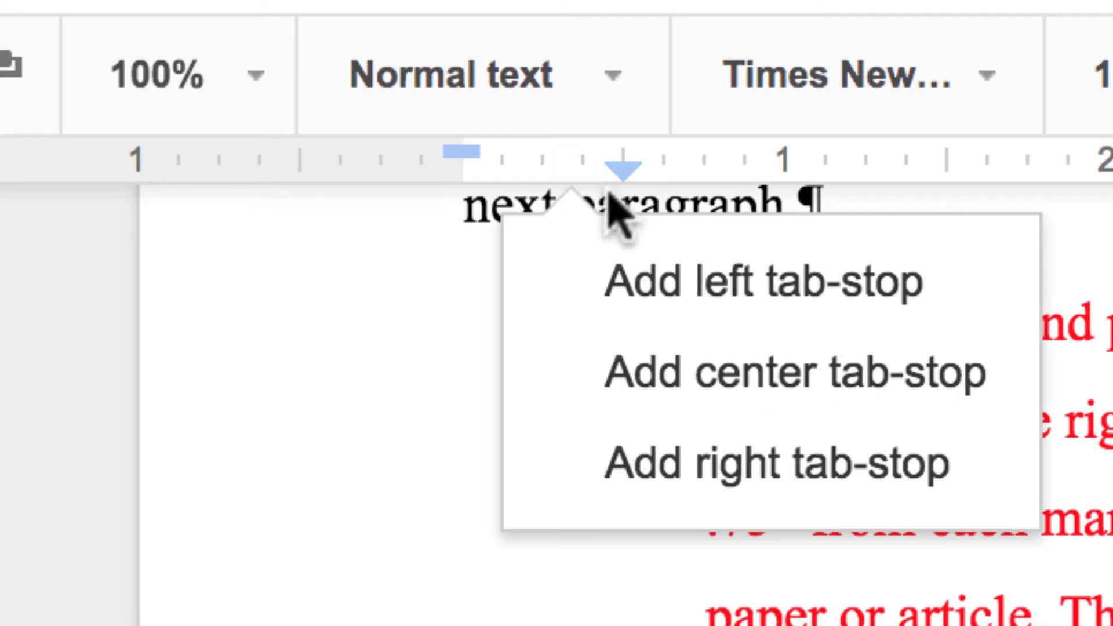
mouse_move(623, 165)
left_mouse_down()
mouse_move(525, 165)
mouse_move(542, 165)
left_mouse_up()
mouse_move(374, 142)
left_mouse_down()
mouse_move(417, 164)
mouse_move(377, 149)
mouse_move(383, 169)
mouse_move(468, 172)
mouse_move(461, 152)
left_mouse_up()
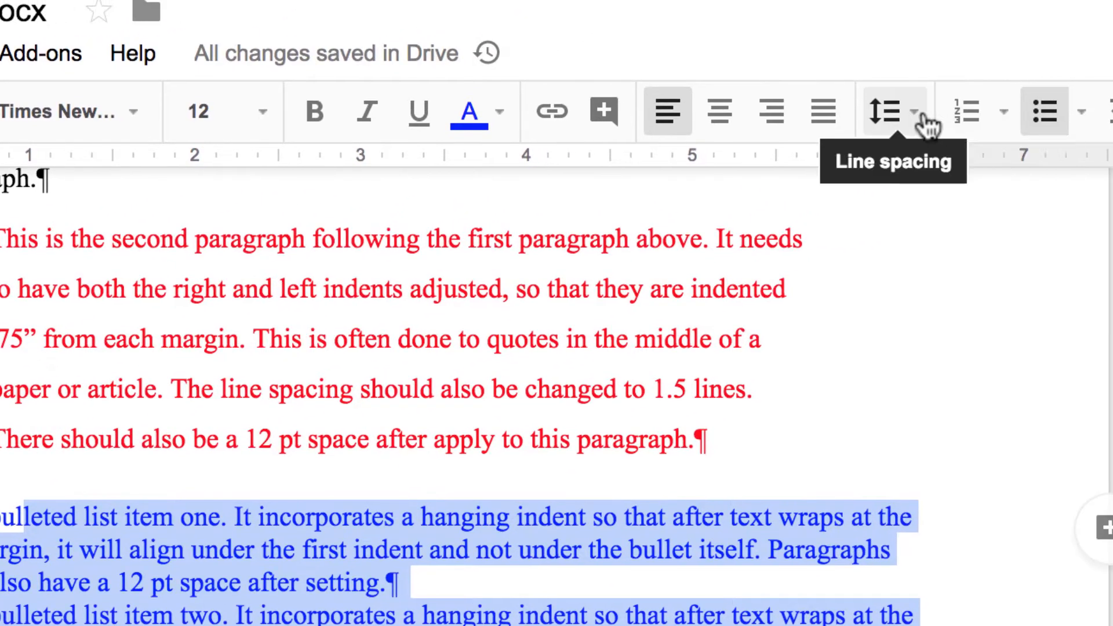
- Set 12 pt space after the bulleted list items through Custom spacing
left_click(911, 111)
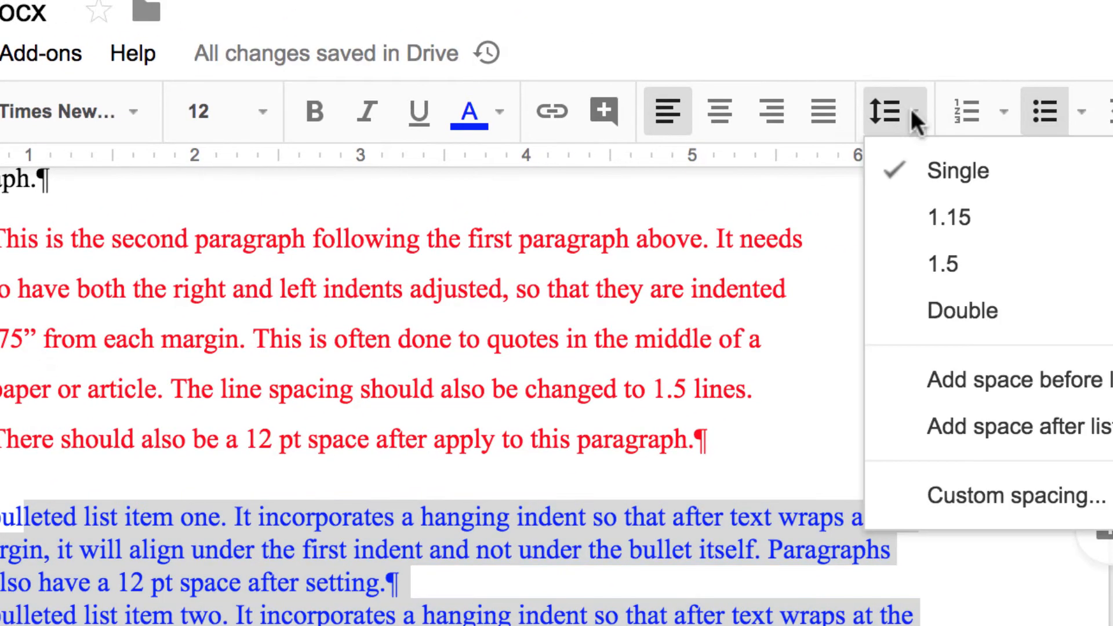
scroll(954, 464, "down", 1)
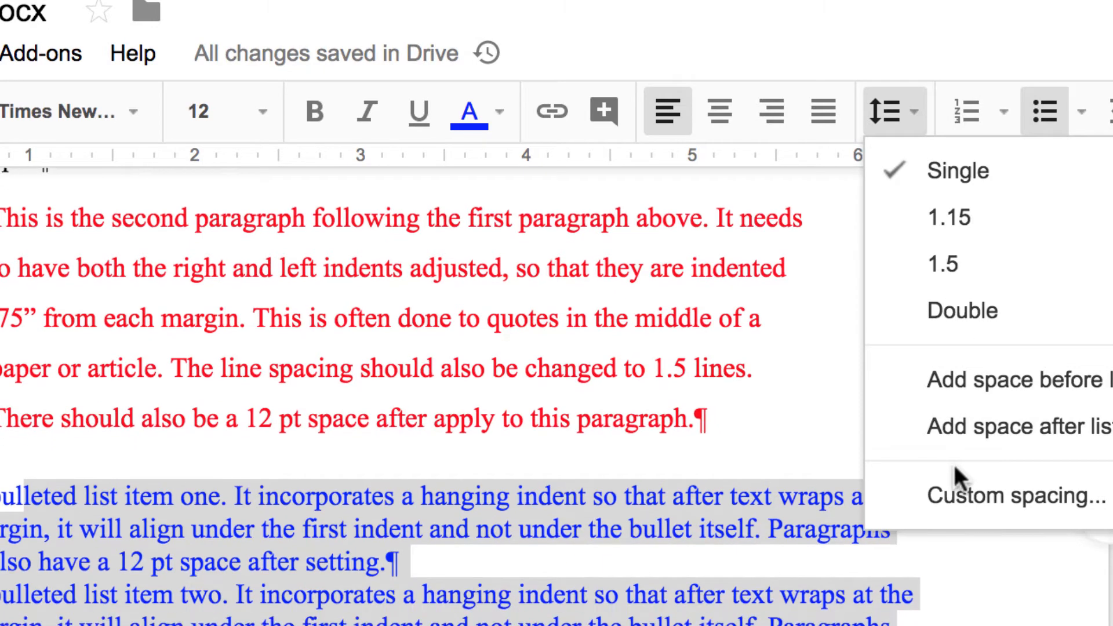
left_click(958, 498)
left_click(533, 516)
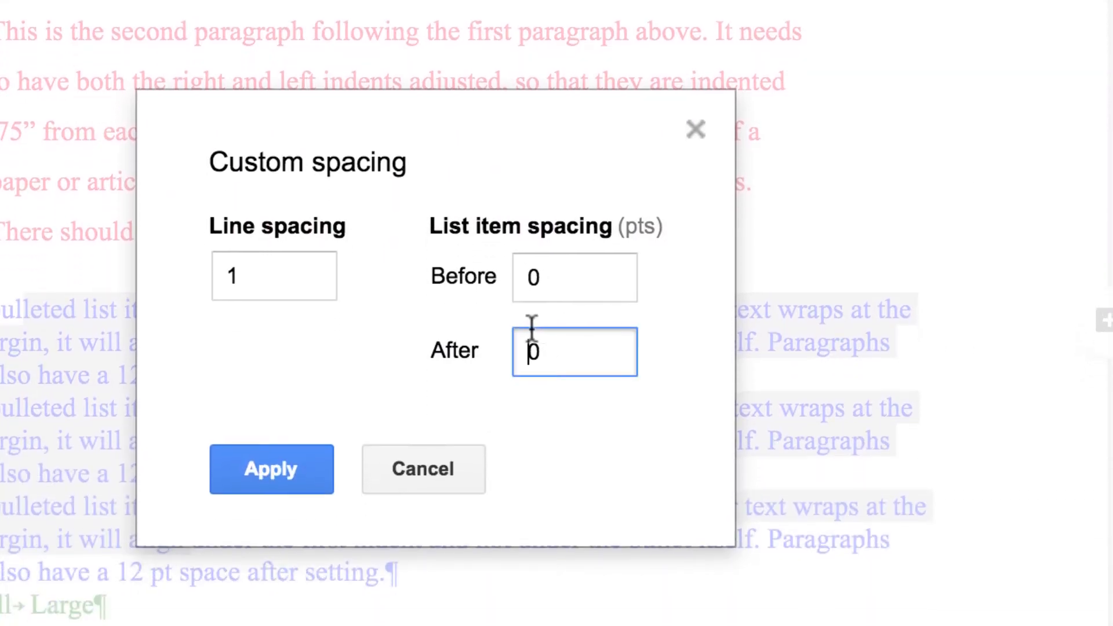
left_click_drag(532, 329, 576, 348)
type("12")
left_click(286, 468)
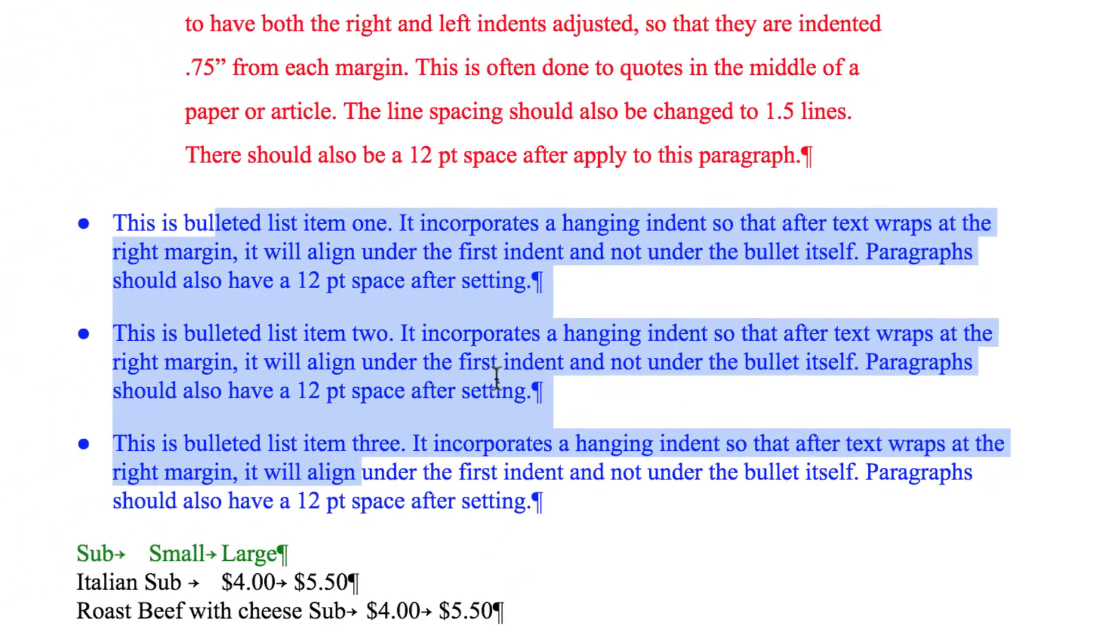
left_click(409, 439)
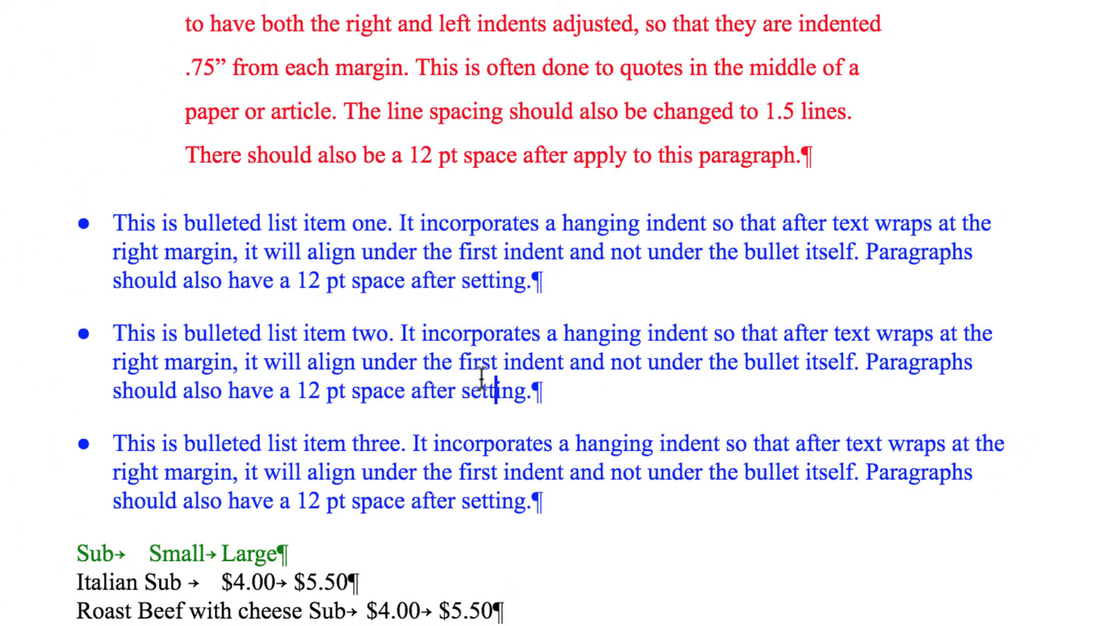
scroll(481, 365, "down", 5)
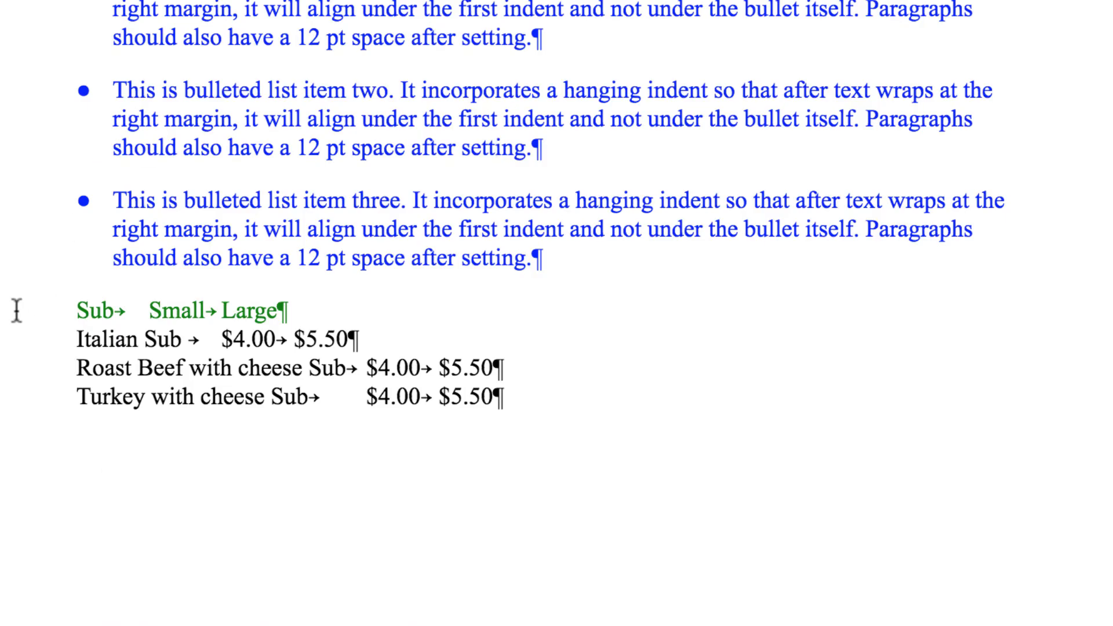
- Make the green Sub Small Large header 14 pt, bold and italic
left_click_drag(73, 308, 327, 300)
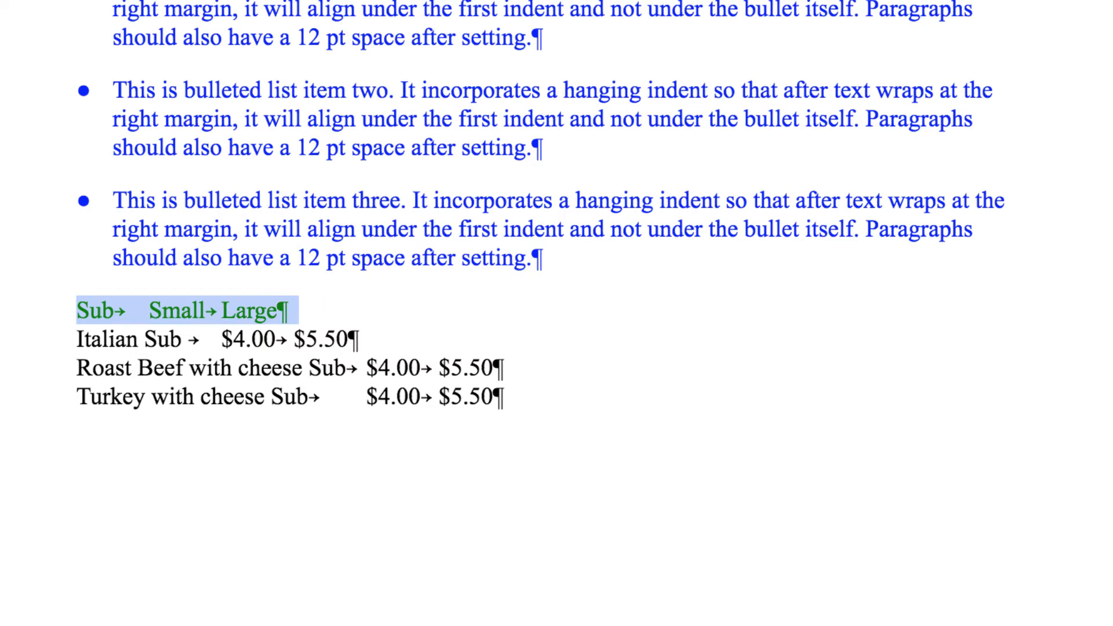
left_click(513, 71)
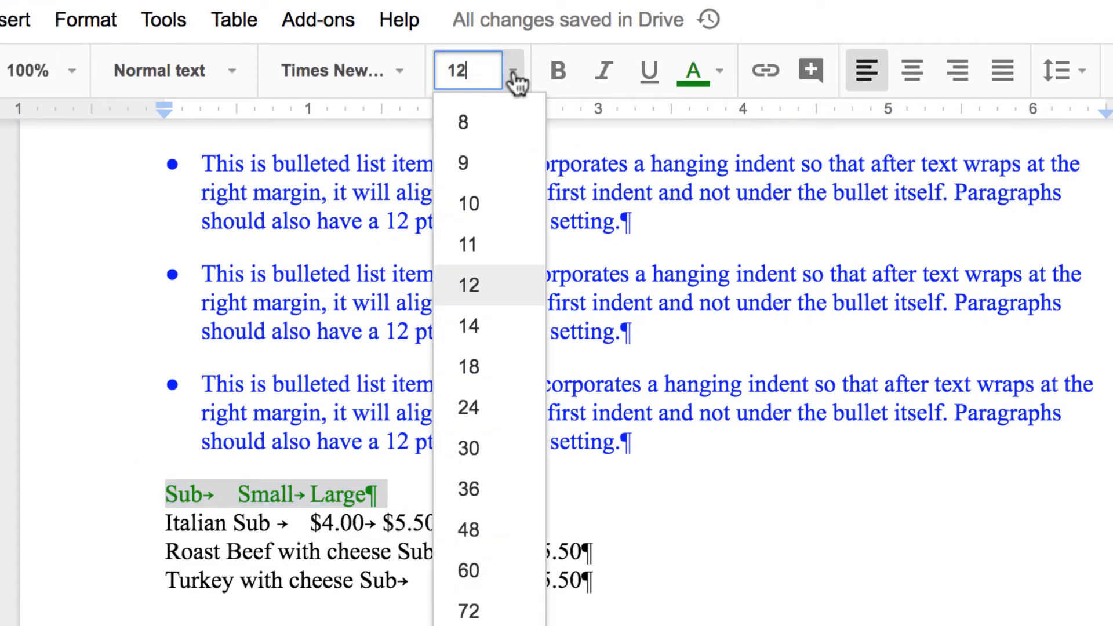
left_click(477, 332)
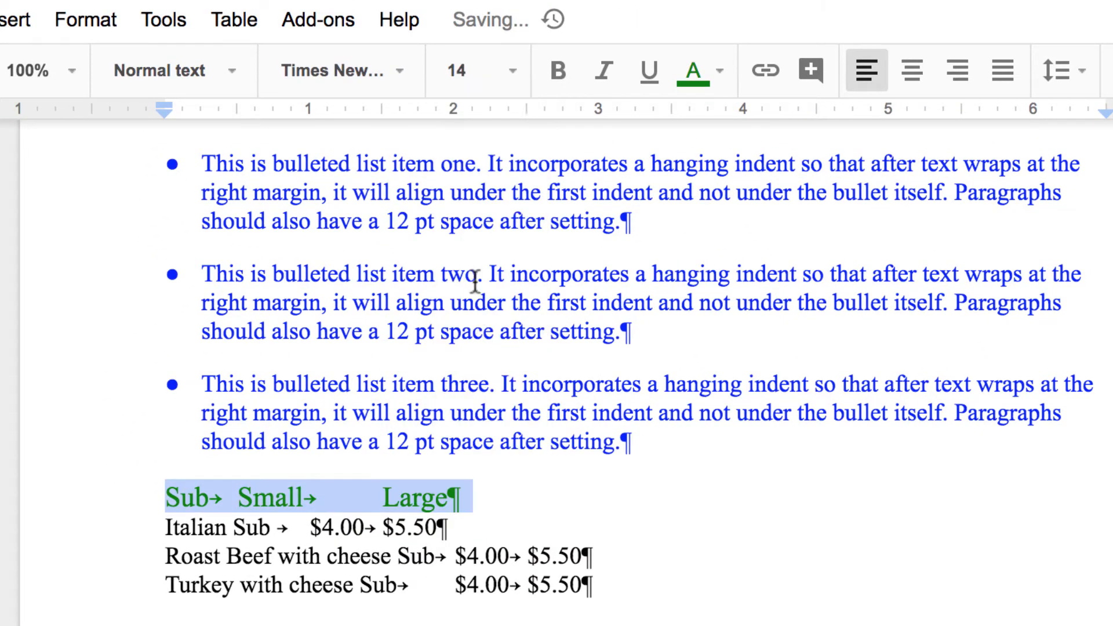
left_click(556, 74)
left_click(606, 71)
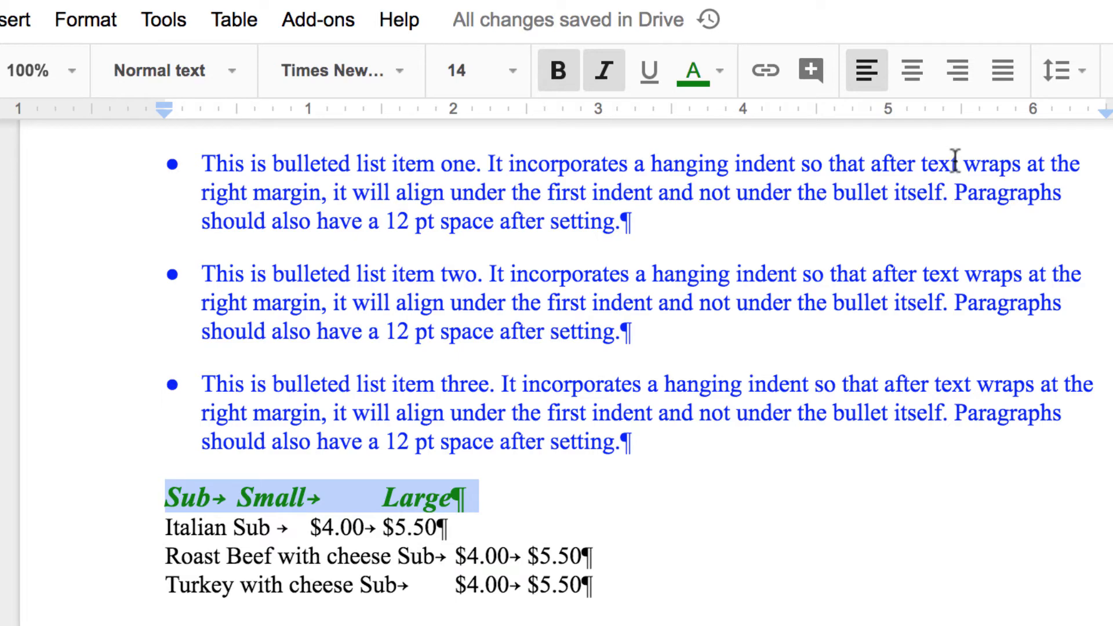
- Give the header 18 pt space before and 6 pt space after
left_click(1067, 71)
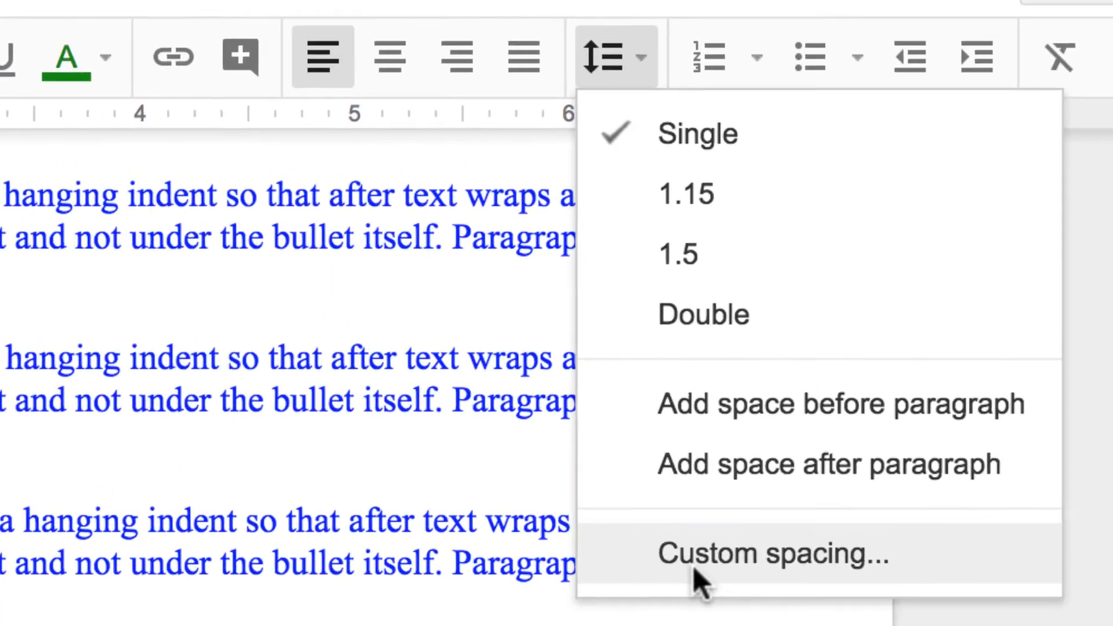
left_click(693, 555)
left_click(728, 278)
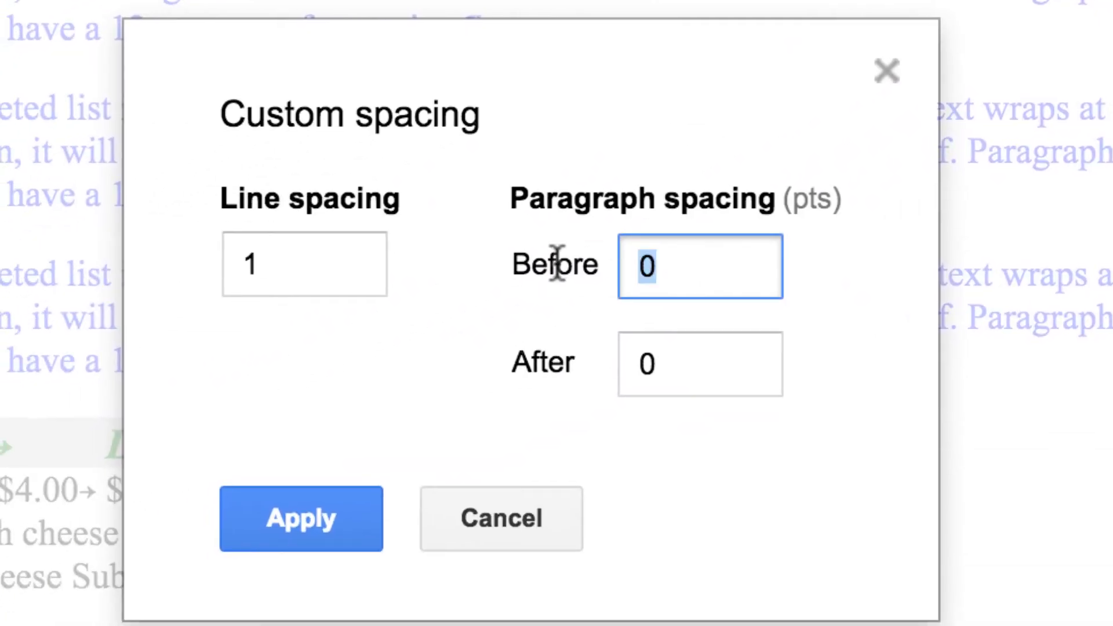
type("1")
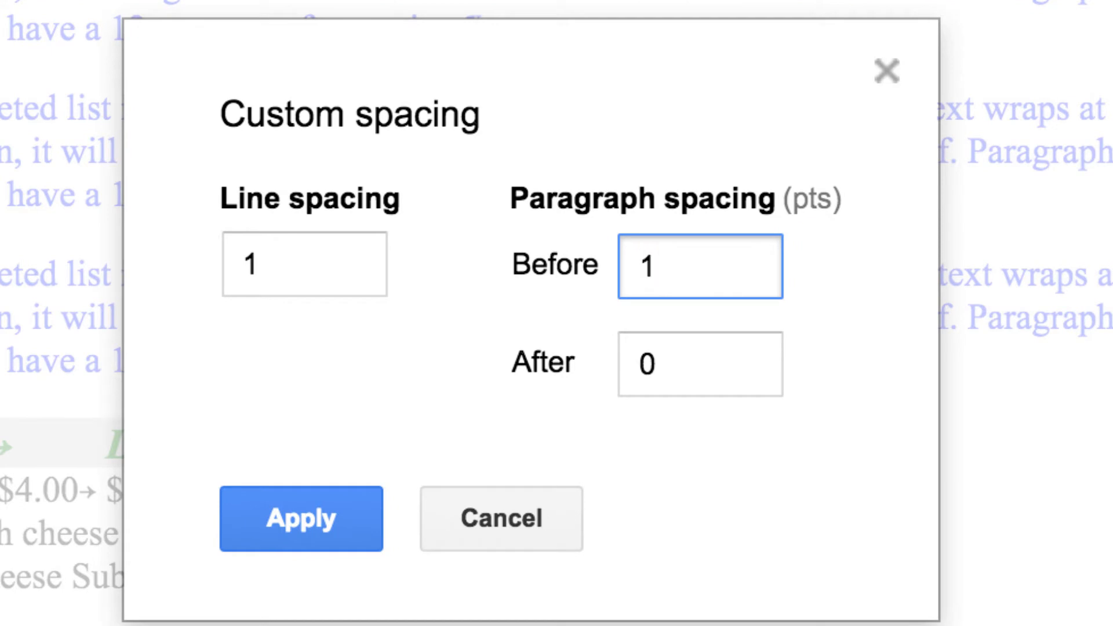
type("8")
left_click(676, 372)
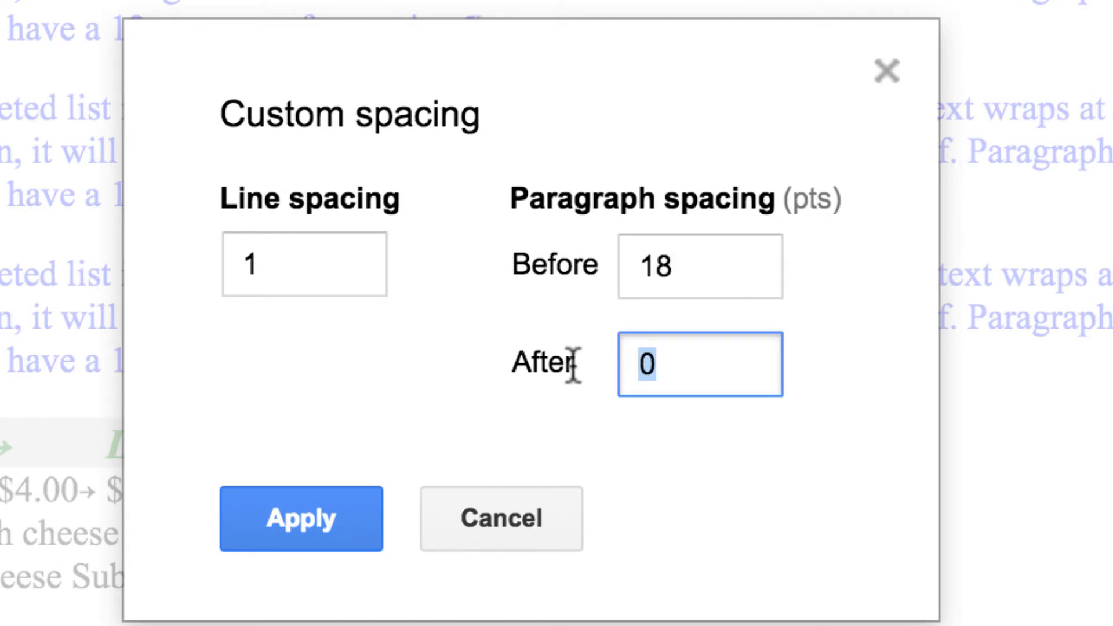
type("6")
left_click(333, 518)
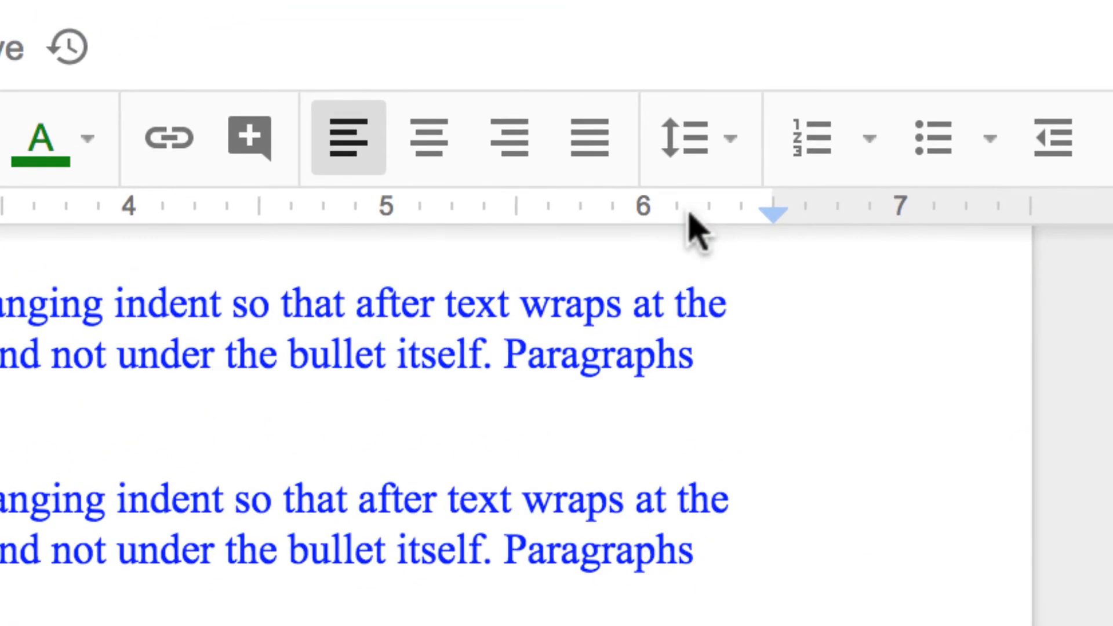
- Add right tab stops to the header at 6" and about 5.3"
left_click(689, 214)
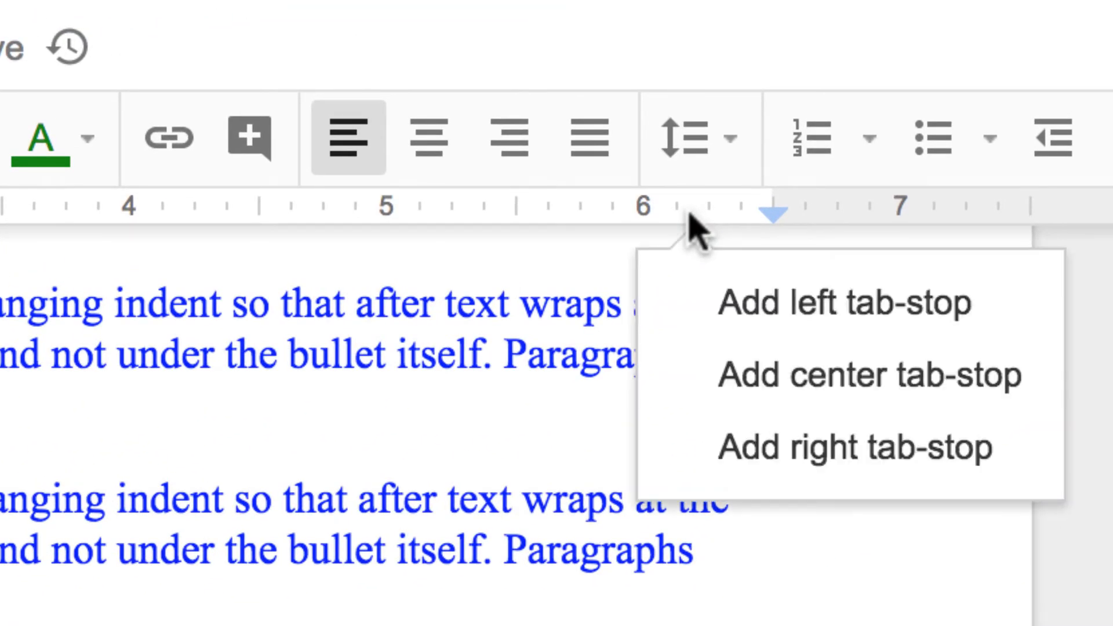
left_click(768, 458)
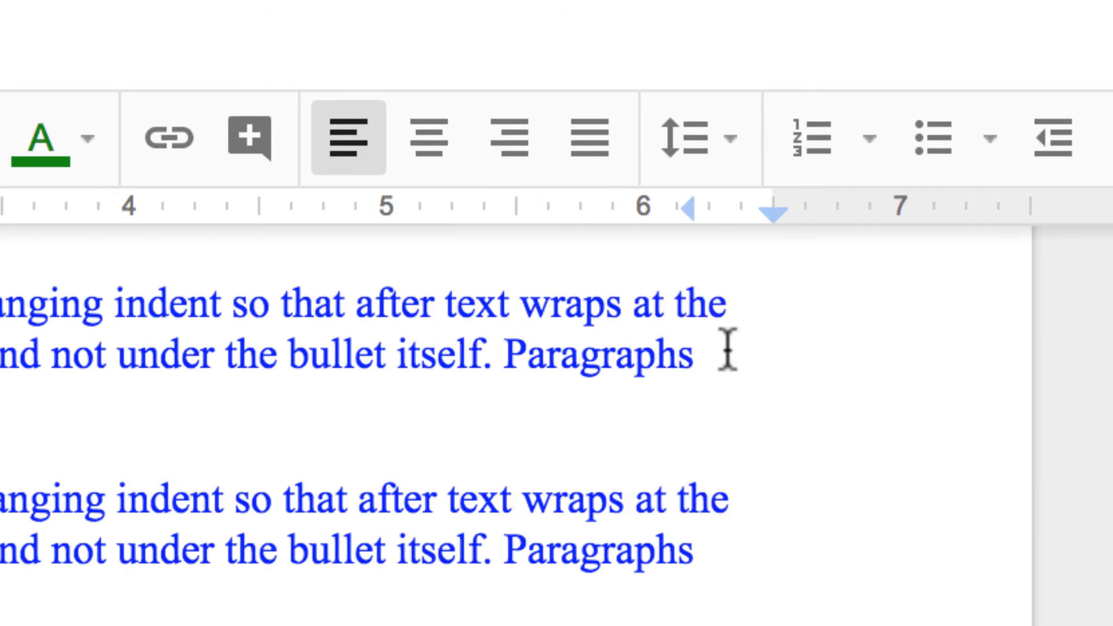
left_click_drag(687, 211, 644, 216)
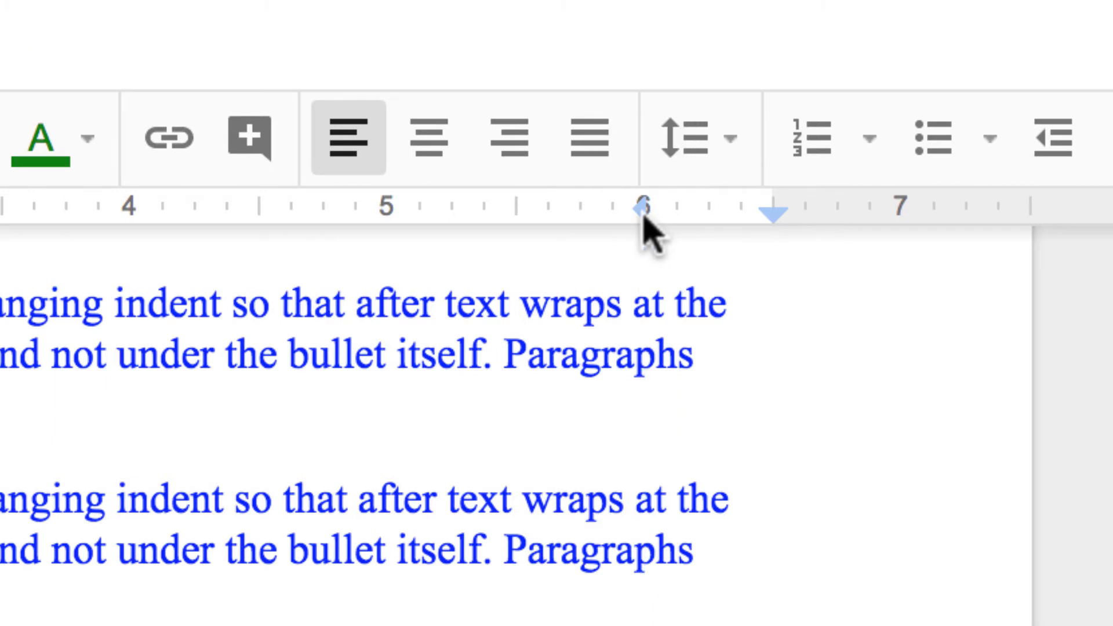
left_click(471, 214)
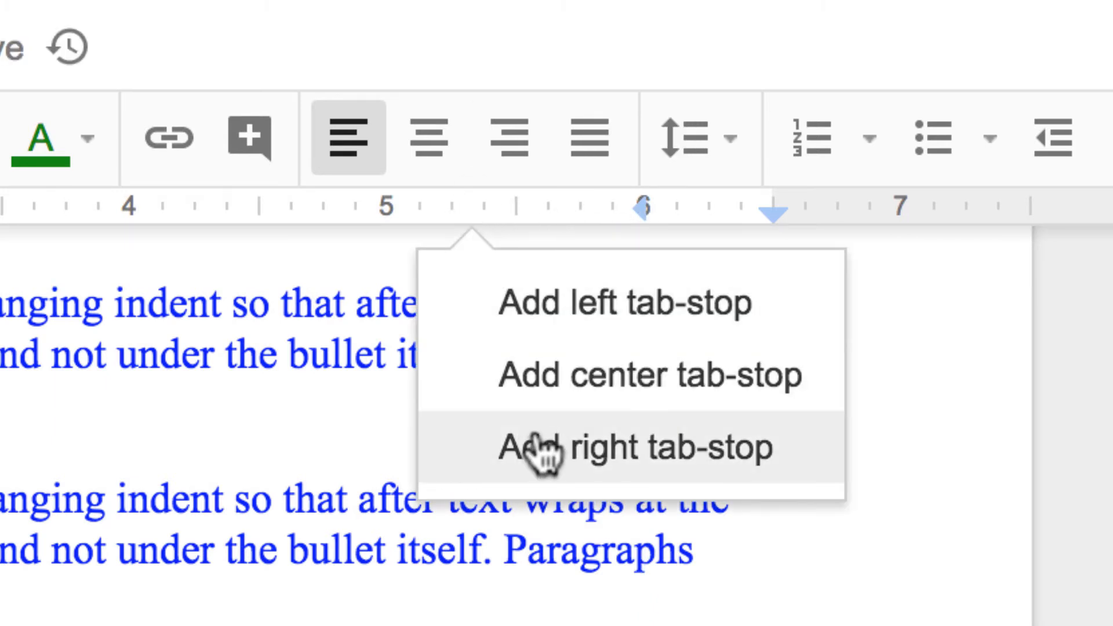
left_click(542, 451)
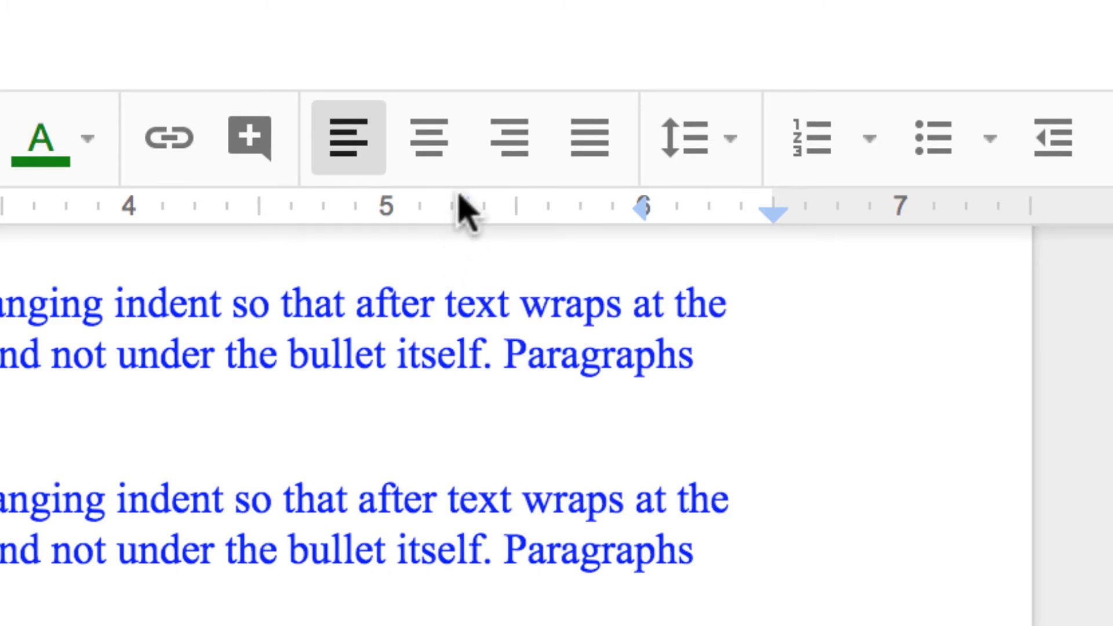
mouse_move(459, 200)
left_mouse_down()
mouse_move(479, 209)
mouse_move(448, 209)
left_mouse_up()
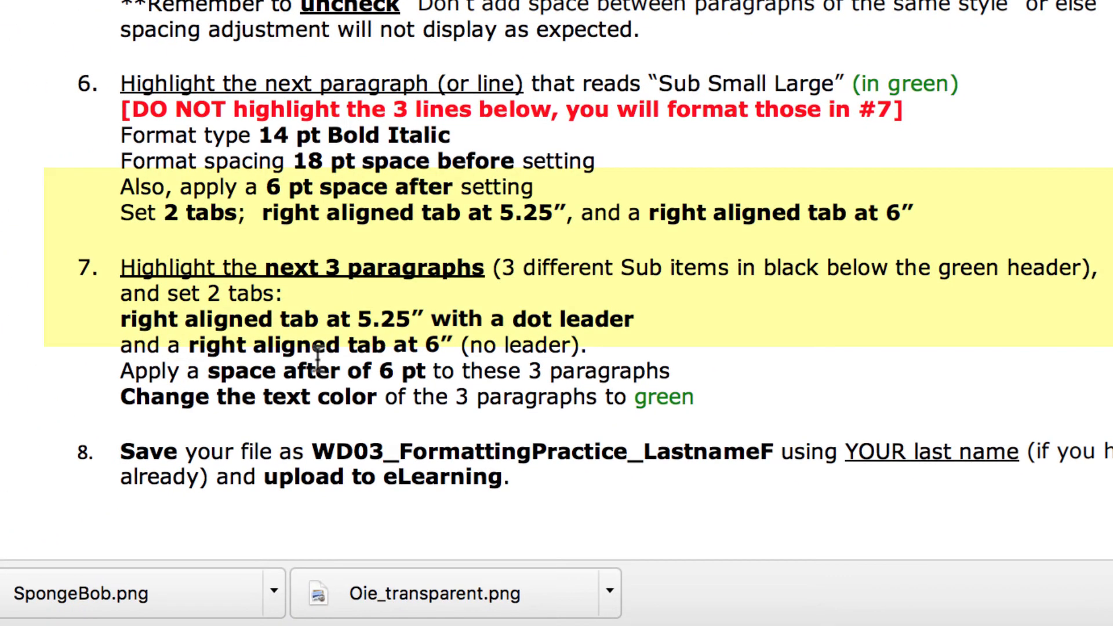
scroll(318, 357, "down", 3)
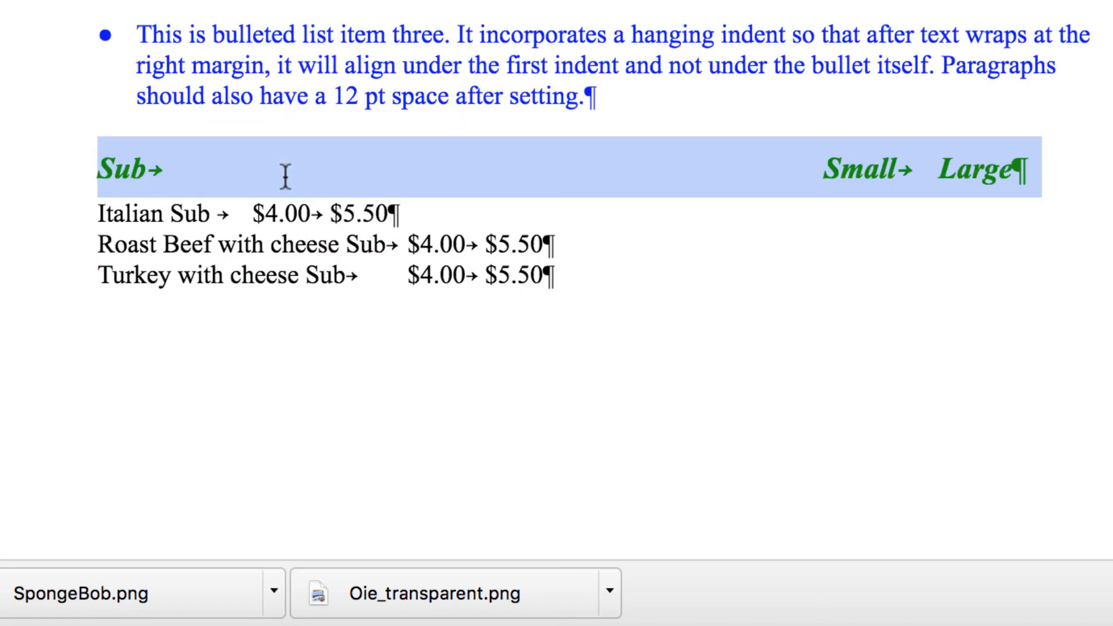
- Set 6 pt space after on the three black sub price lines
left_click_drag(96, 212, 650, 278)
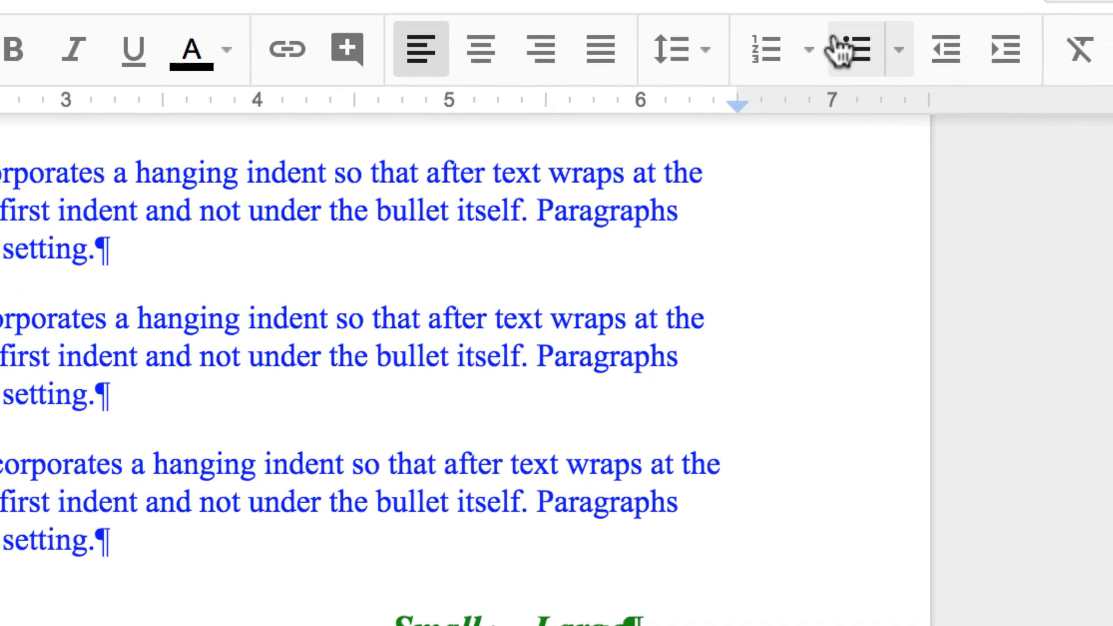
left_click(693, 81)
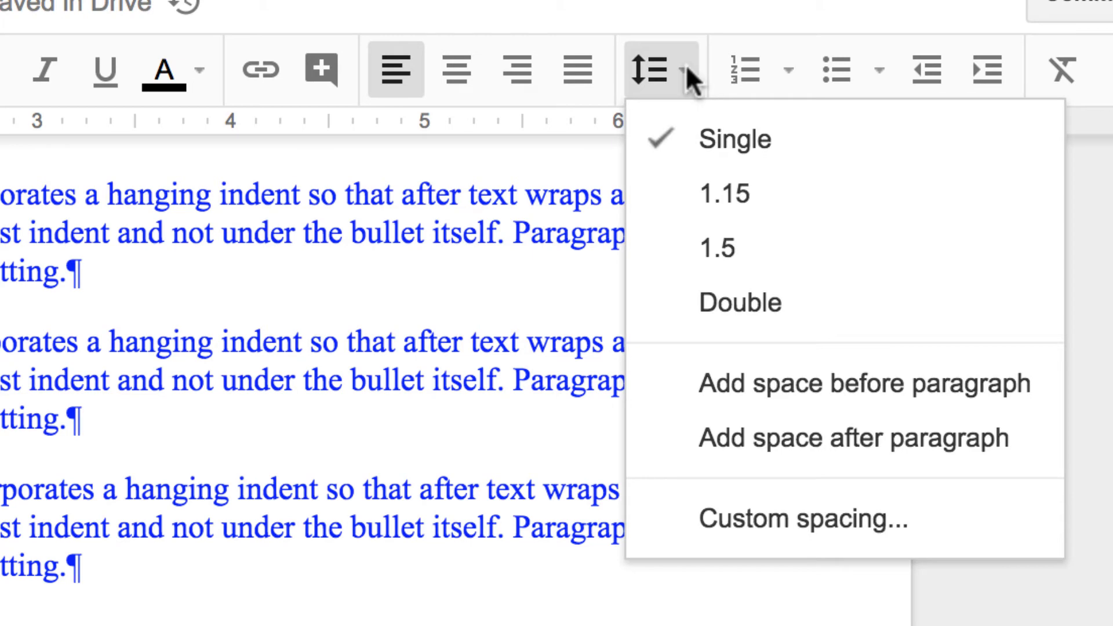
left_click(735, 525)
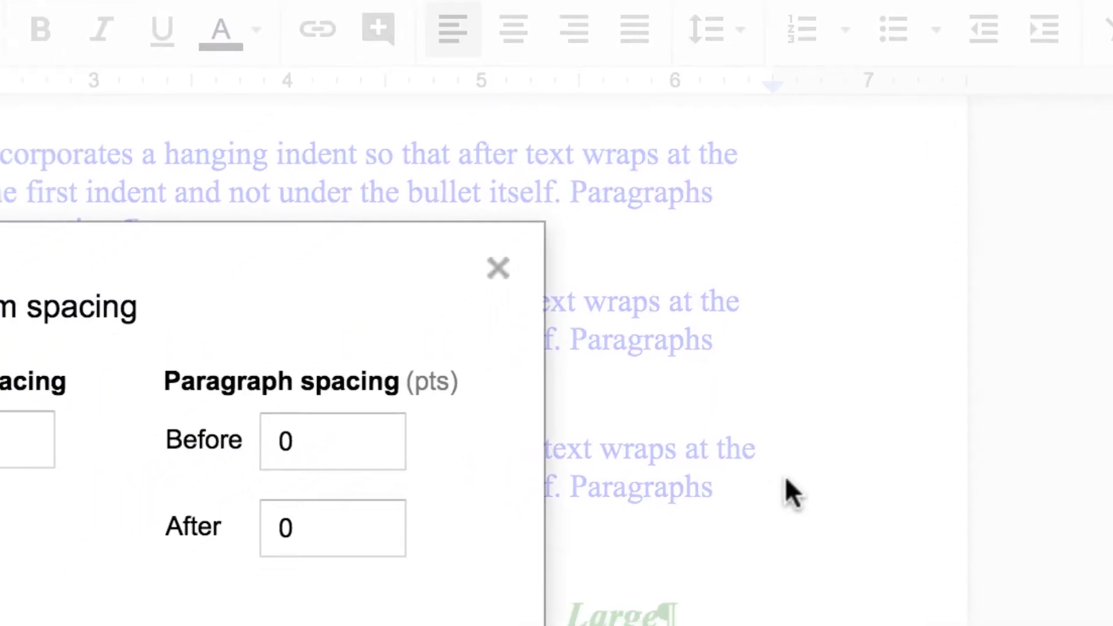
double_click(306, 528)
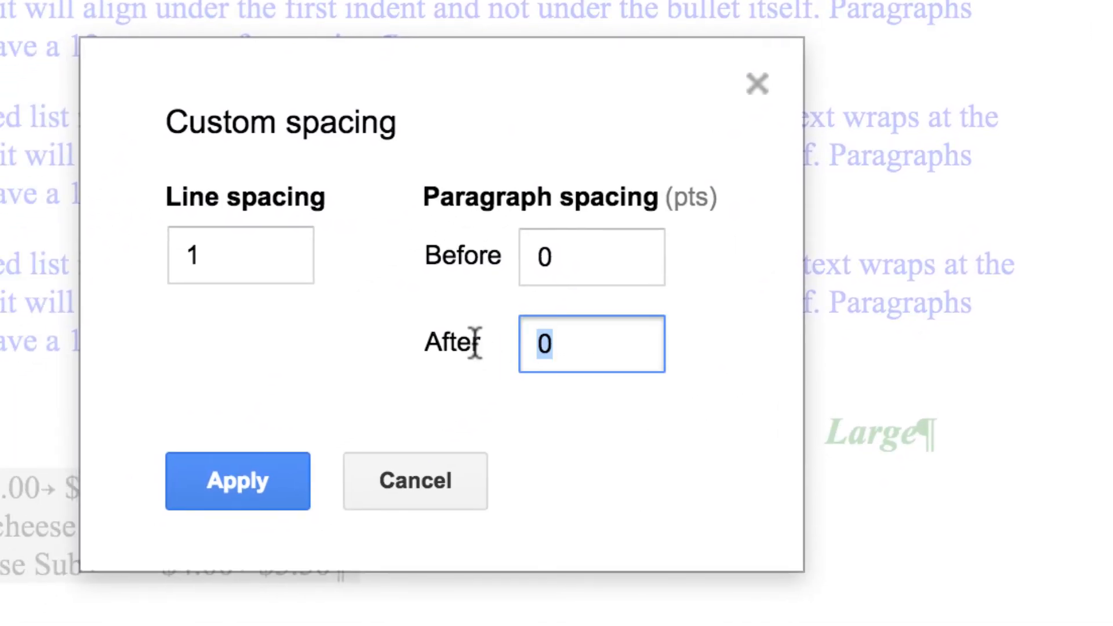
type("6")
left_click(258, 481)
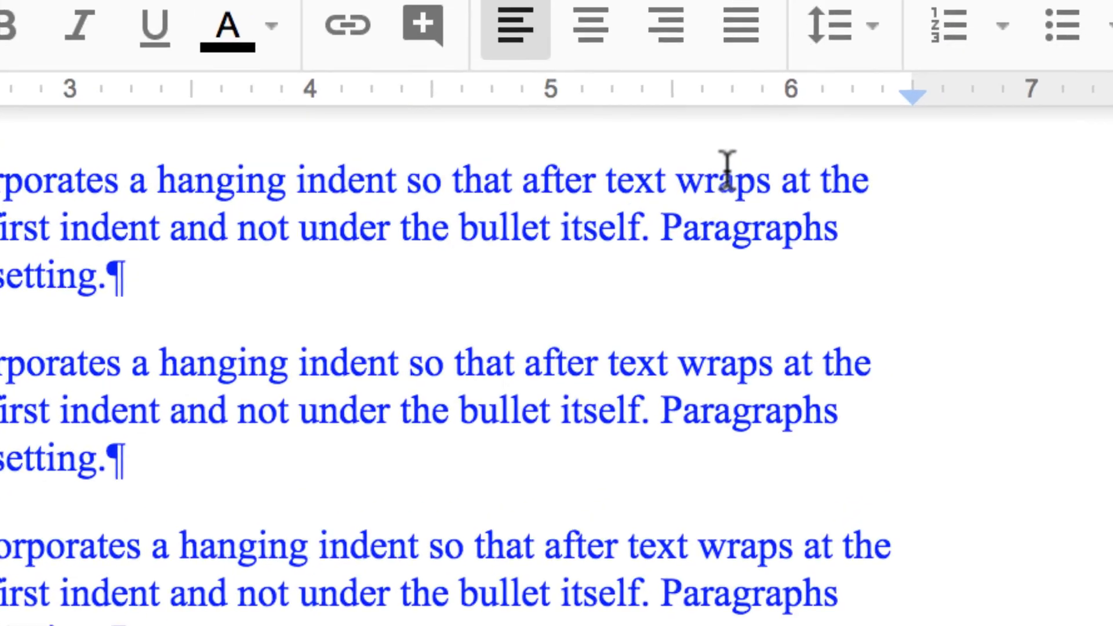
- Add right tab stops at 6.00" and about 5.19" for the three sub lines
left_click(791, 85)
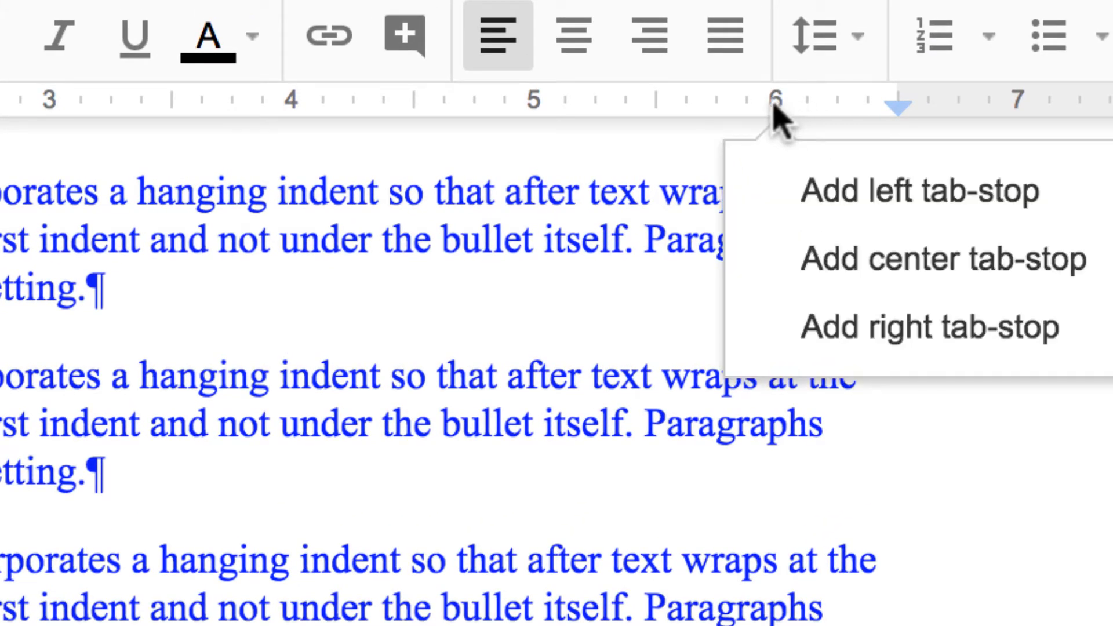
left_click(829, 326)
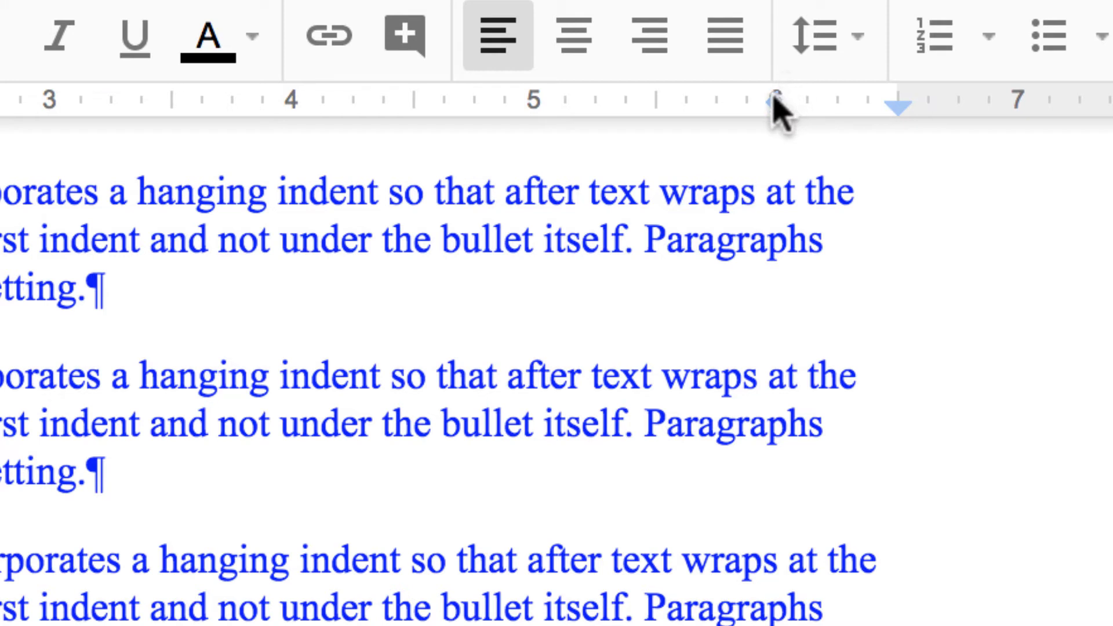
mouse_move(775, 97)
left_mouse_down()
mouse_move(751, 96)
mouse_move(762, 97)
left_mouse_up()
left_click(587, 108)
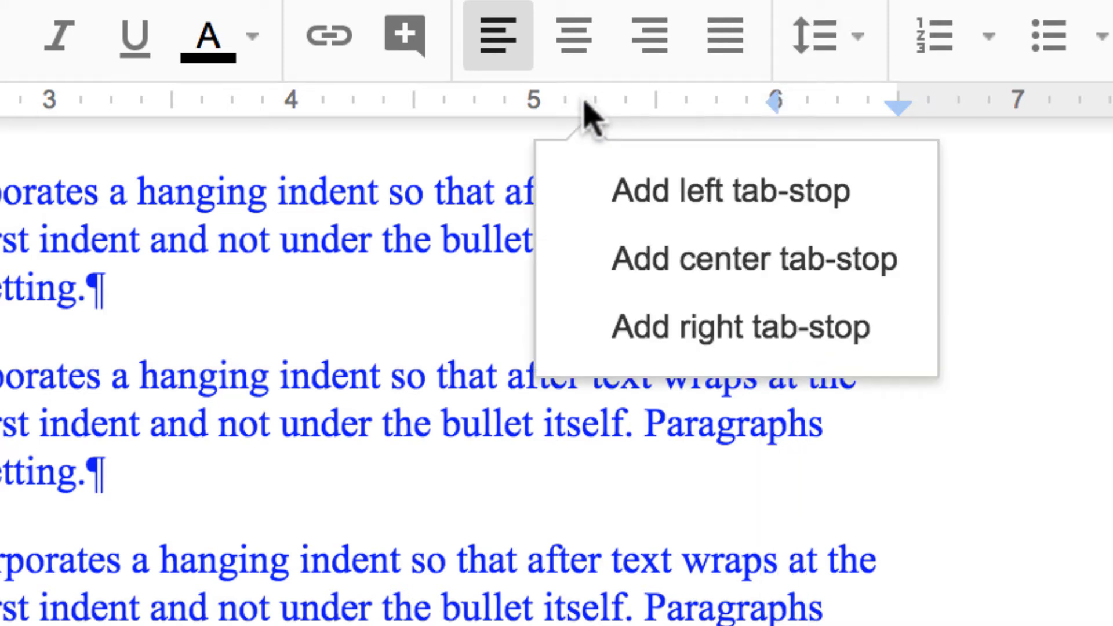
left_click(654, 336)
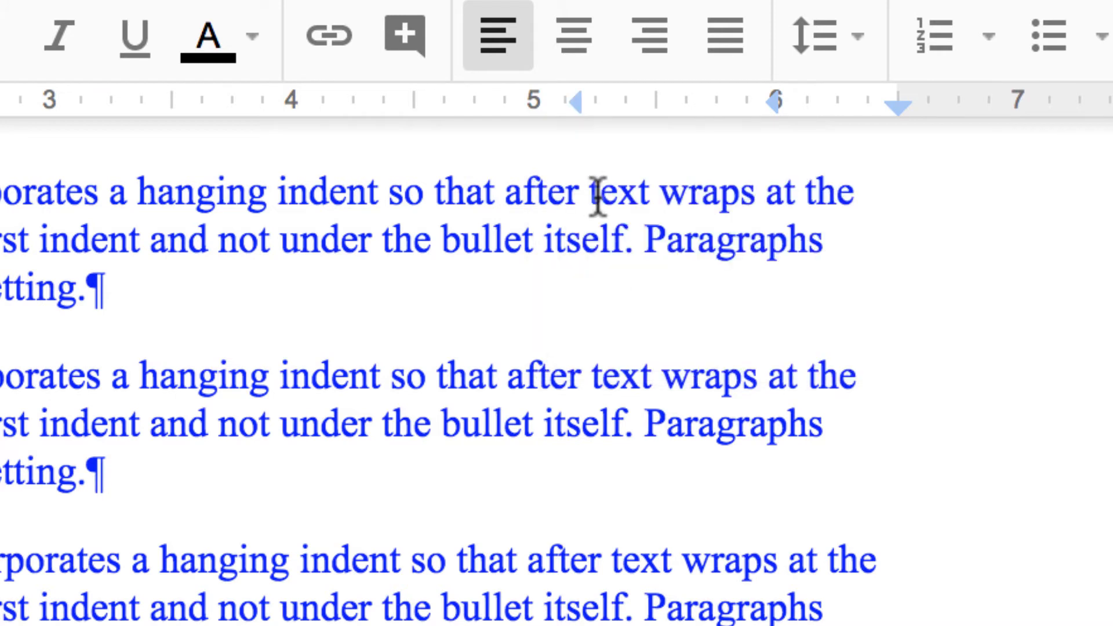
mouse_move(574, 96)
left_mouse_down()
mouse_move(605, 96)
mouse_move(591, 96)
left_mouse_up()
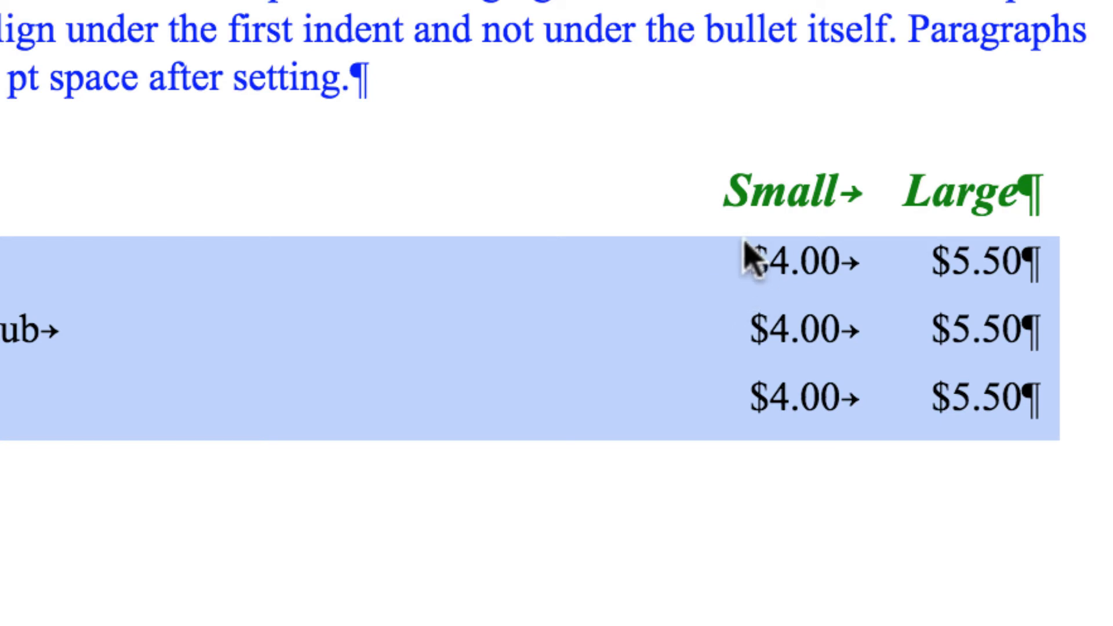
- Fill the gap before each sub's $4.00 price with period dot leaders
left_click(747, 265)
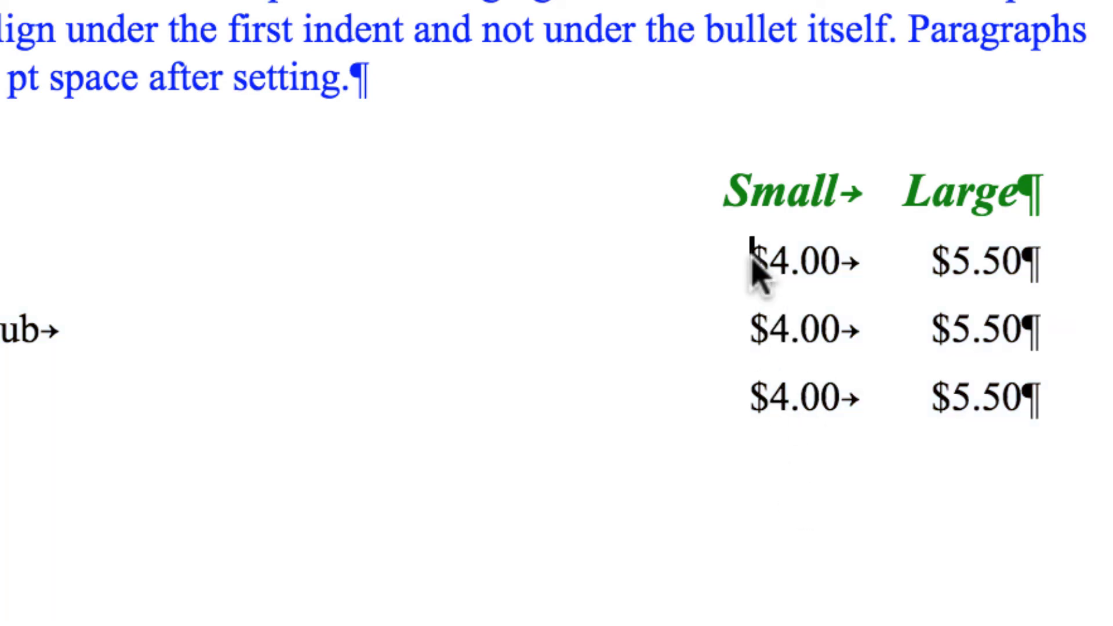
type(".........")
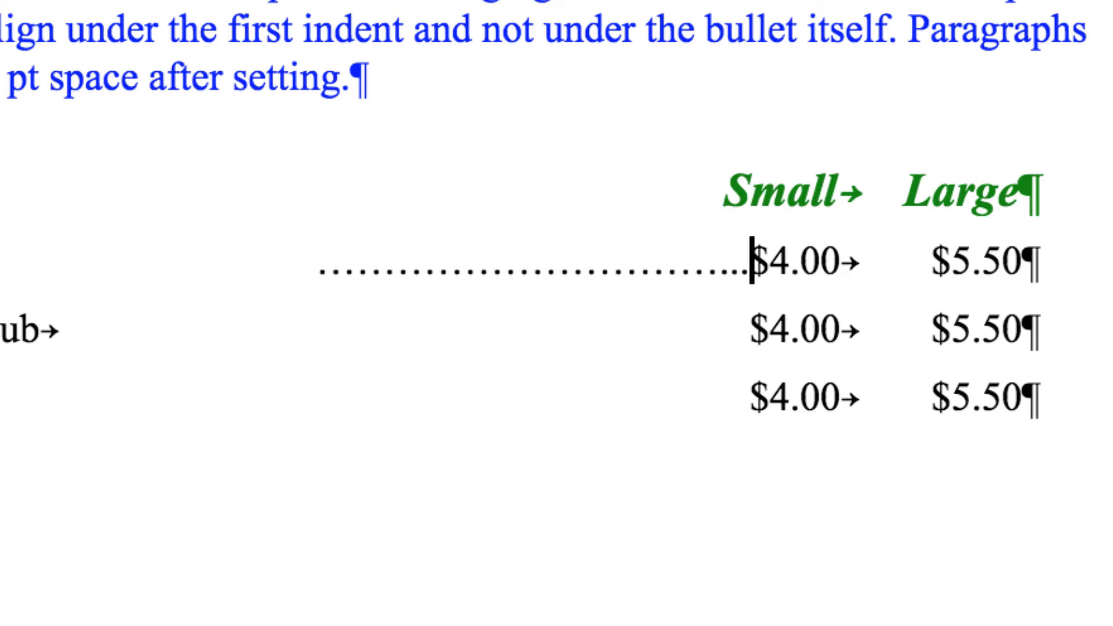
type("......................")
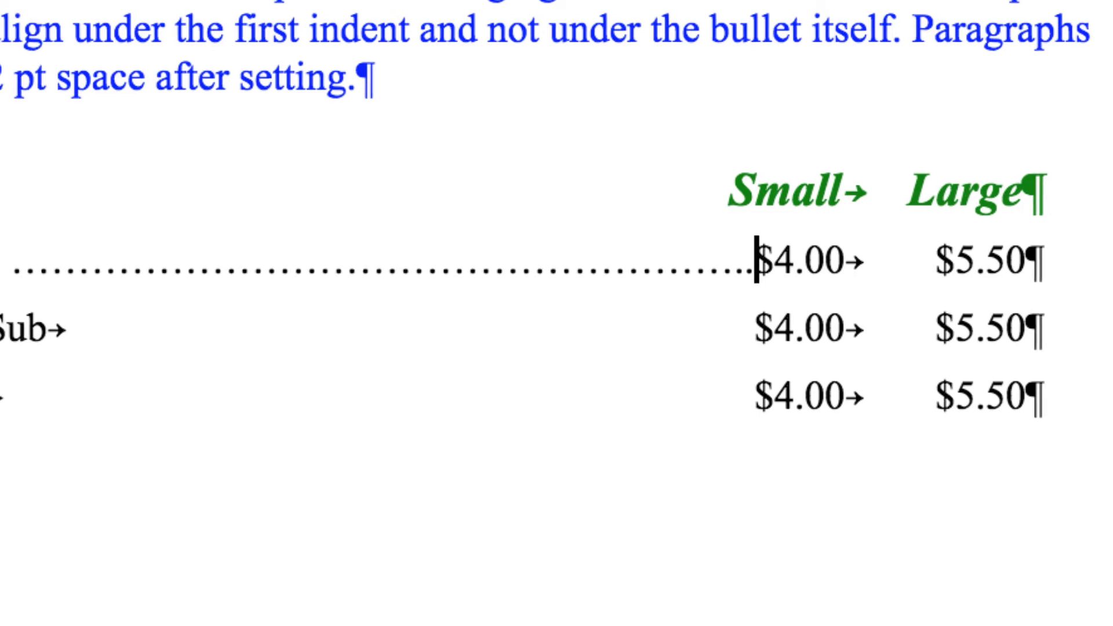
type("....")
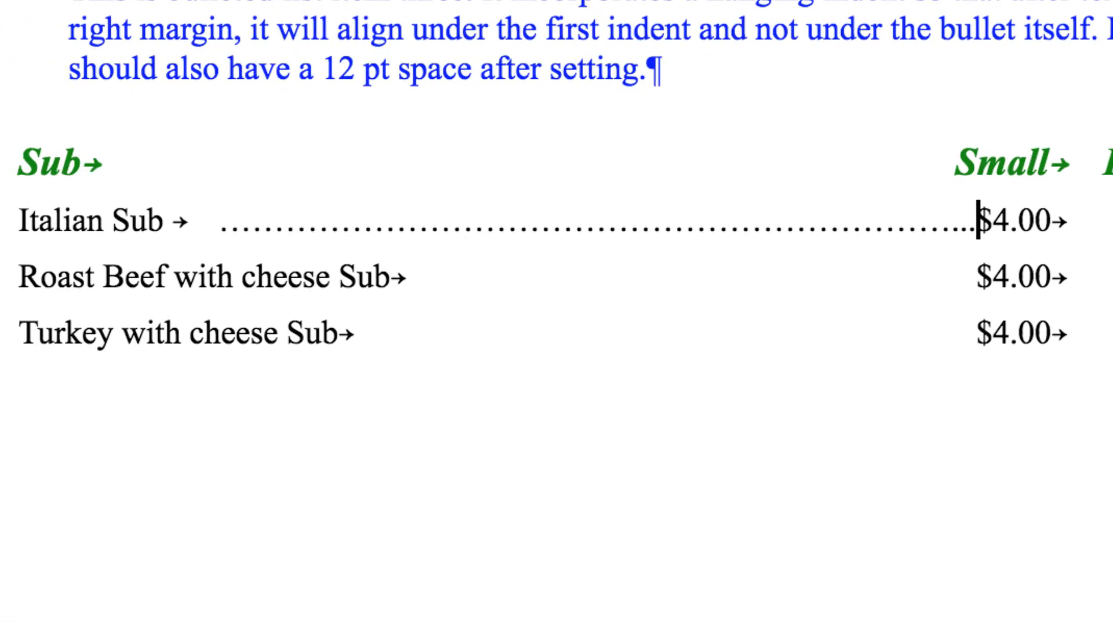
type("....")
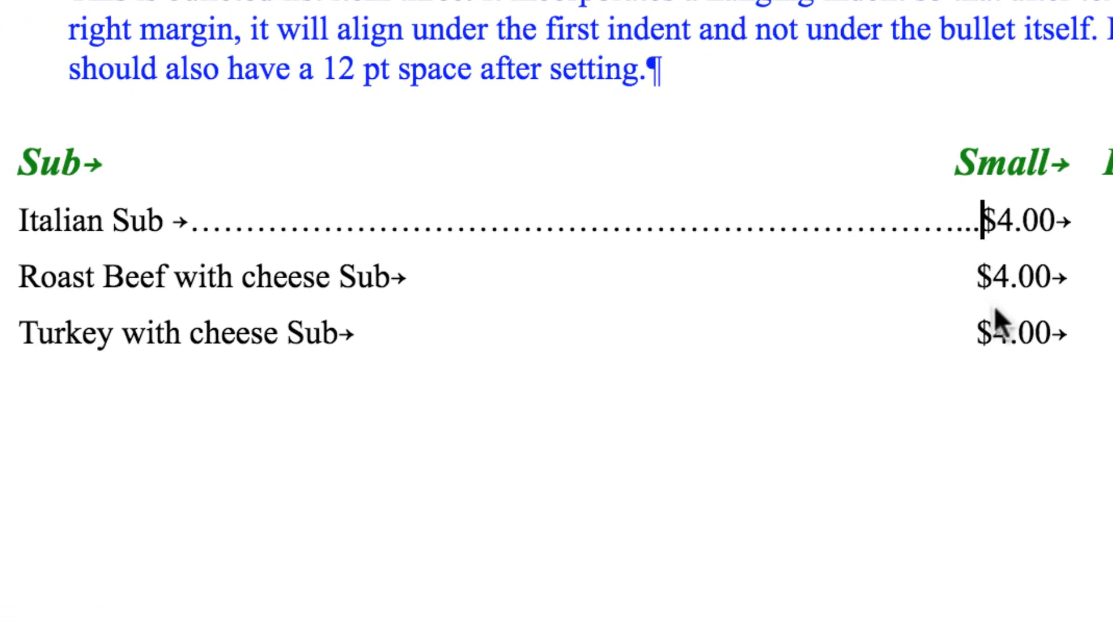
left_click(974, 273)
type("............")
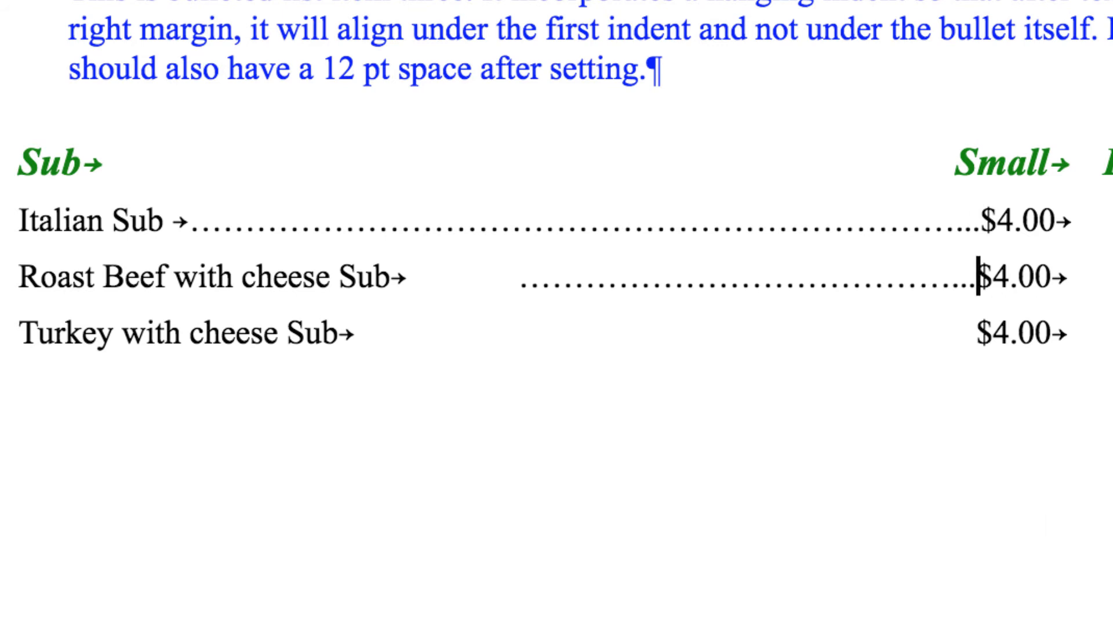
type(".............")
left_click(971, 335)
type("................")
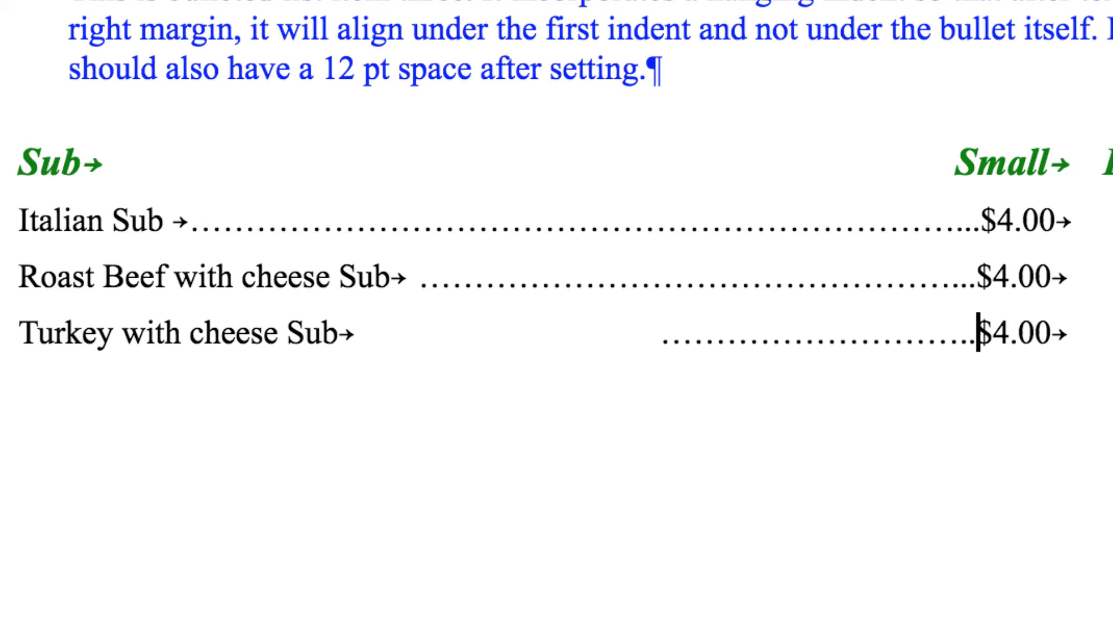
type("........................")
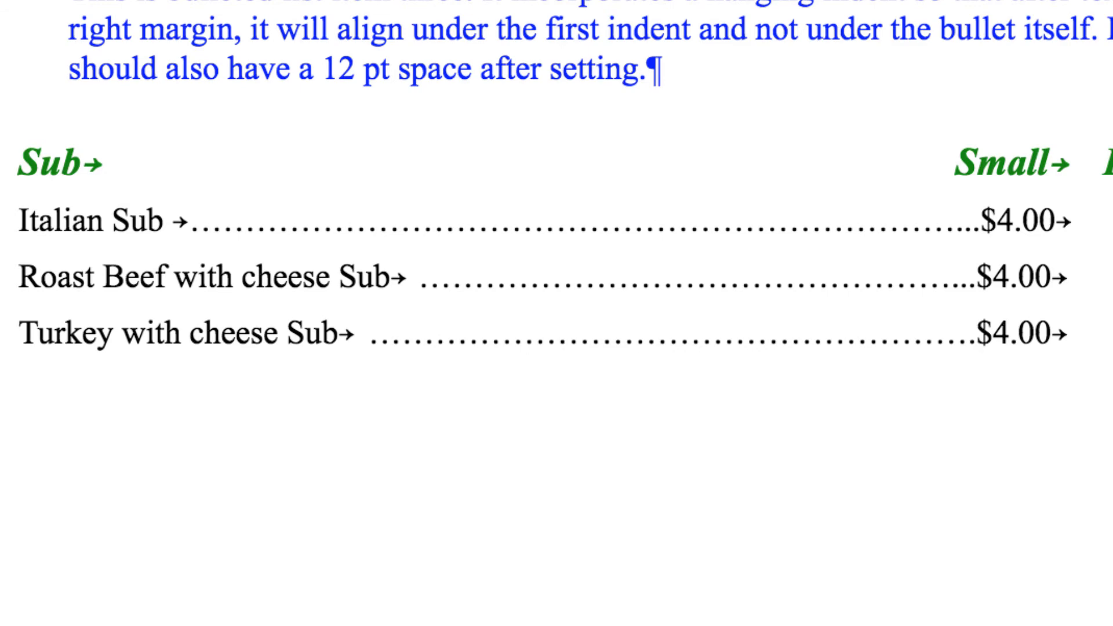
left_click_drag(19, 220, 1102, 342)
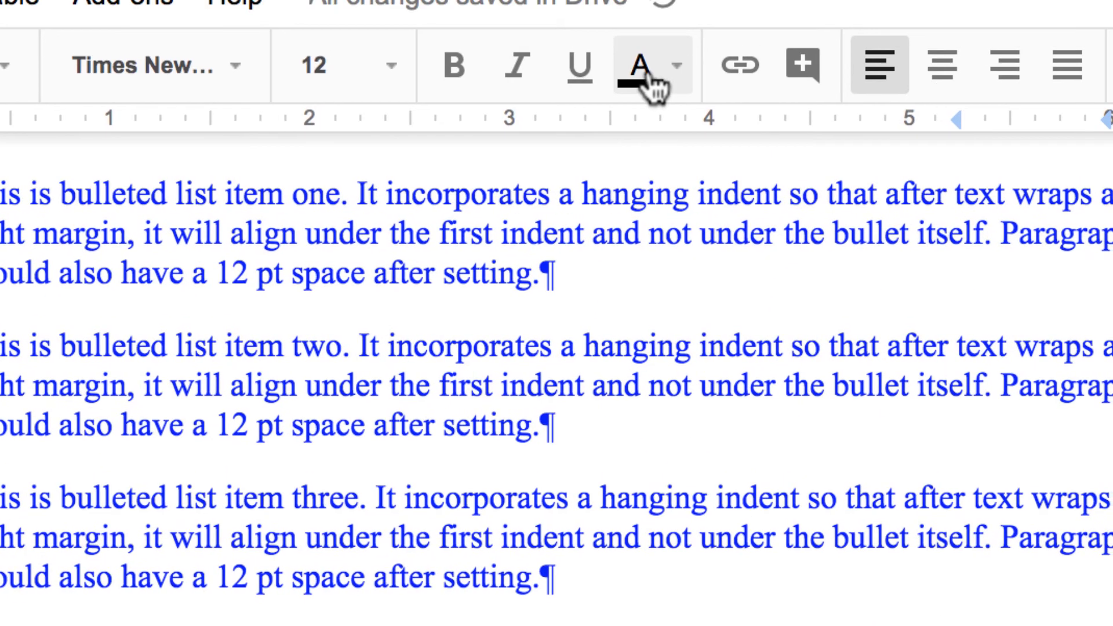
- Colour the three sub item lines a custom green, RGB (10, 148, 53)
left_click(677, 67)
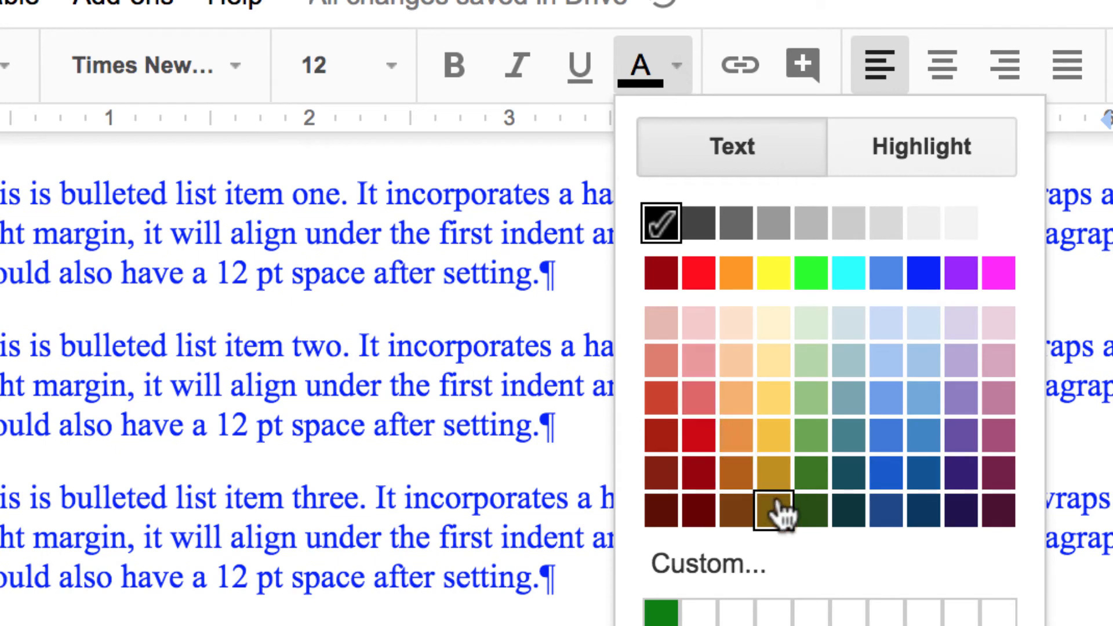
left_click(714, 564)
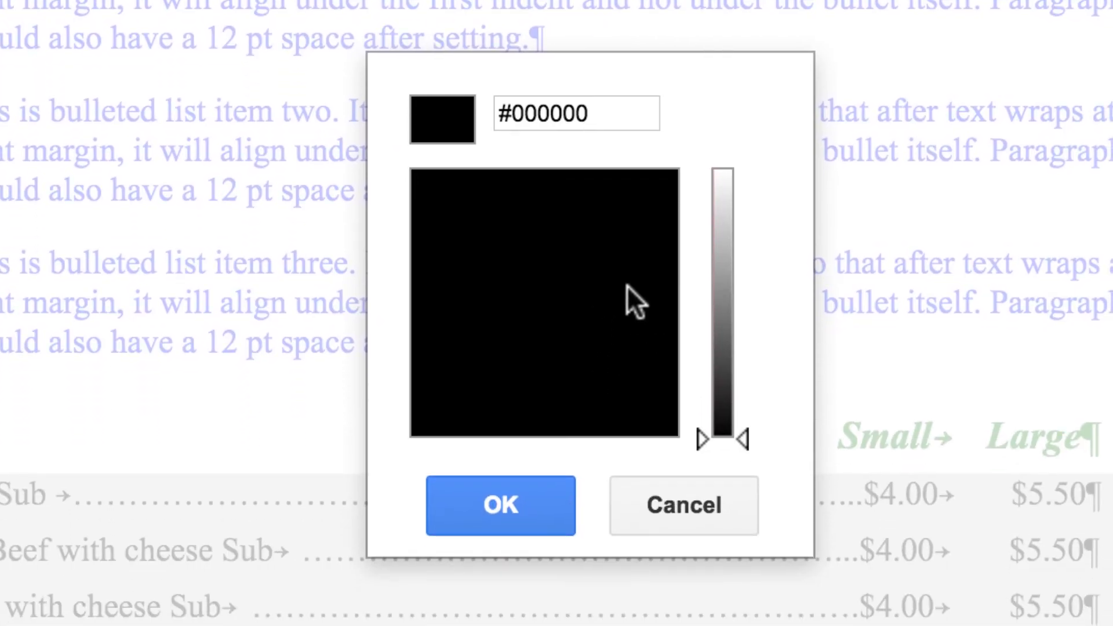
left_click_drag(738, 432, 735, 280)
left_click(514, 186)
left_click(515, 497)
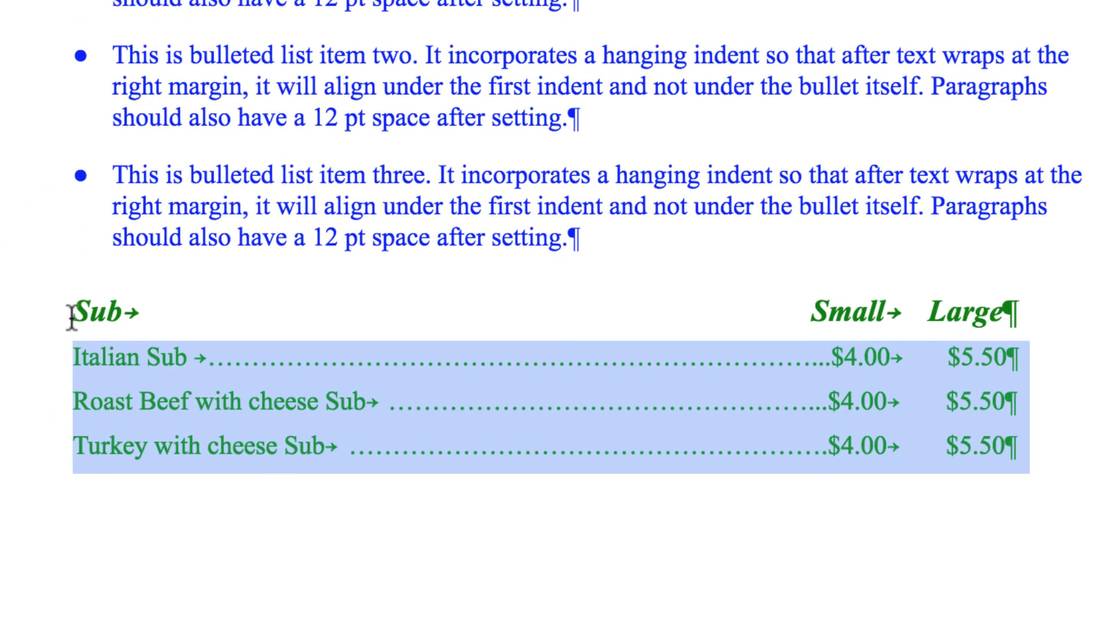
- Apply the same custom green to the Sub / Small / Large header line
left_click_drag(68, 310, 937, 274)
triple_click(1064, 289)
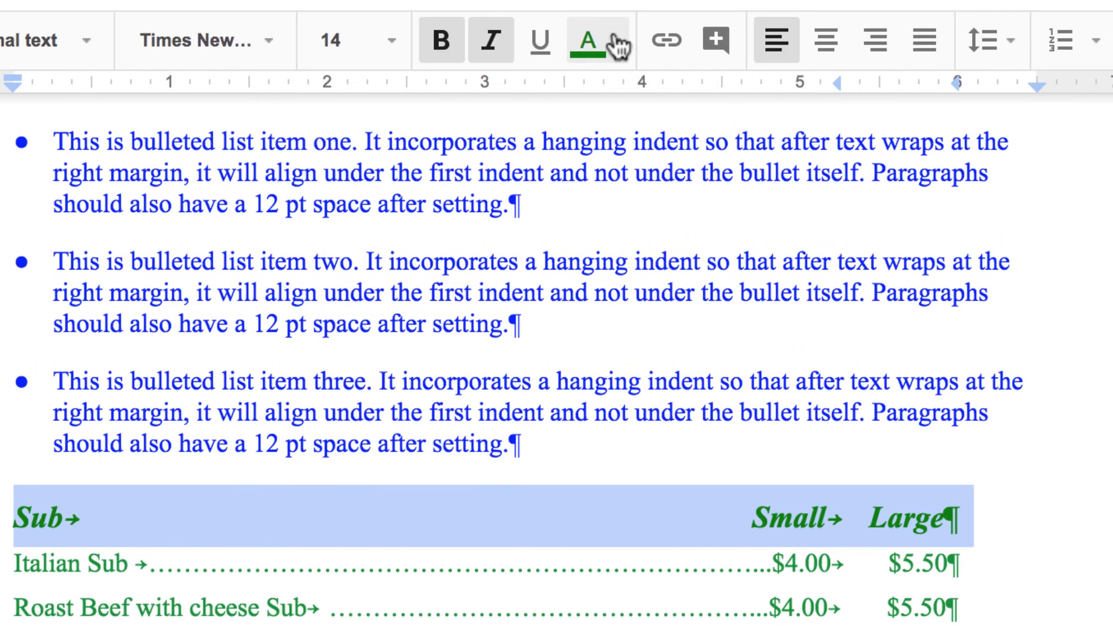
left_click(613, 42)
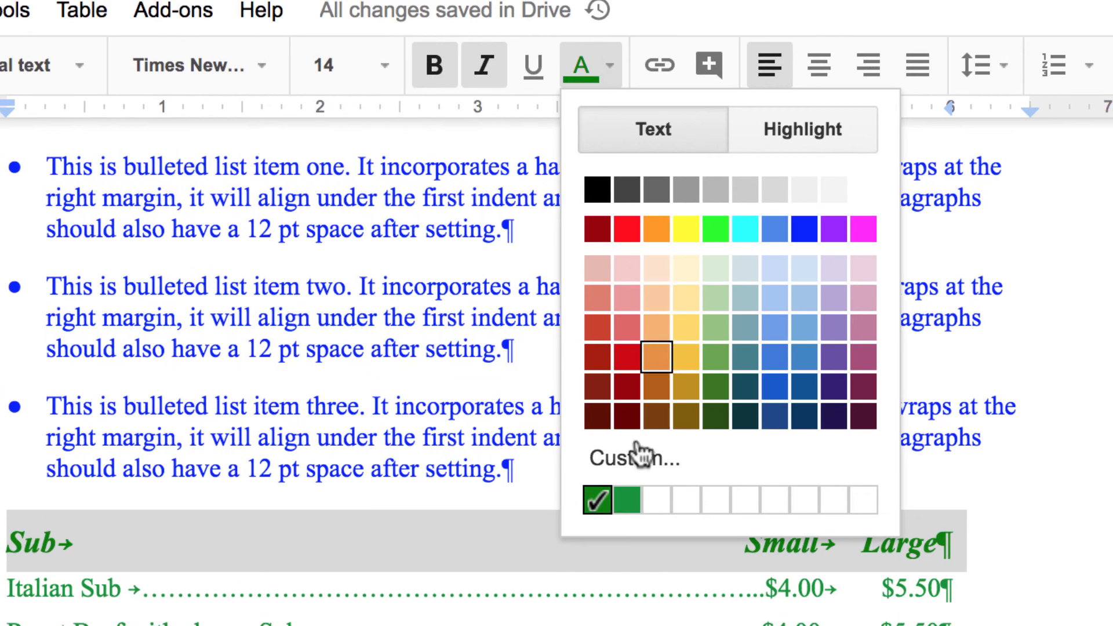
left_click(632, 502)
left_click(614, 590)
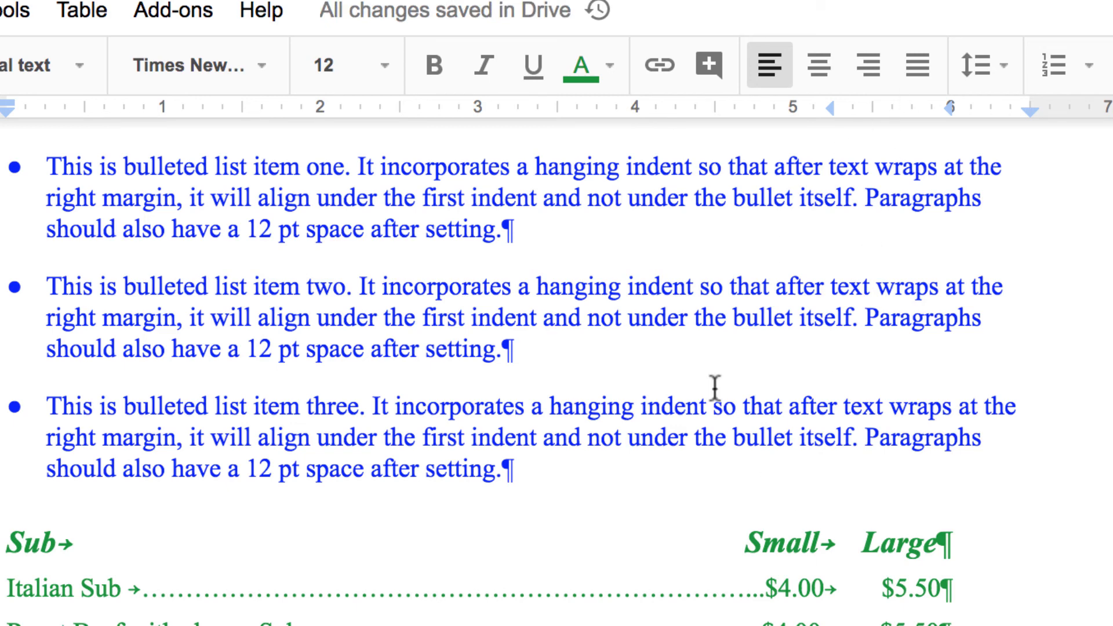
left_click(610, 66)
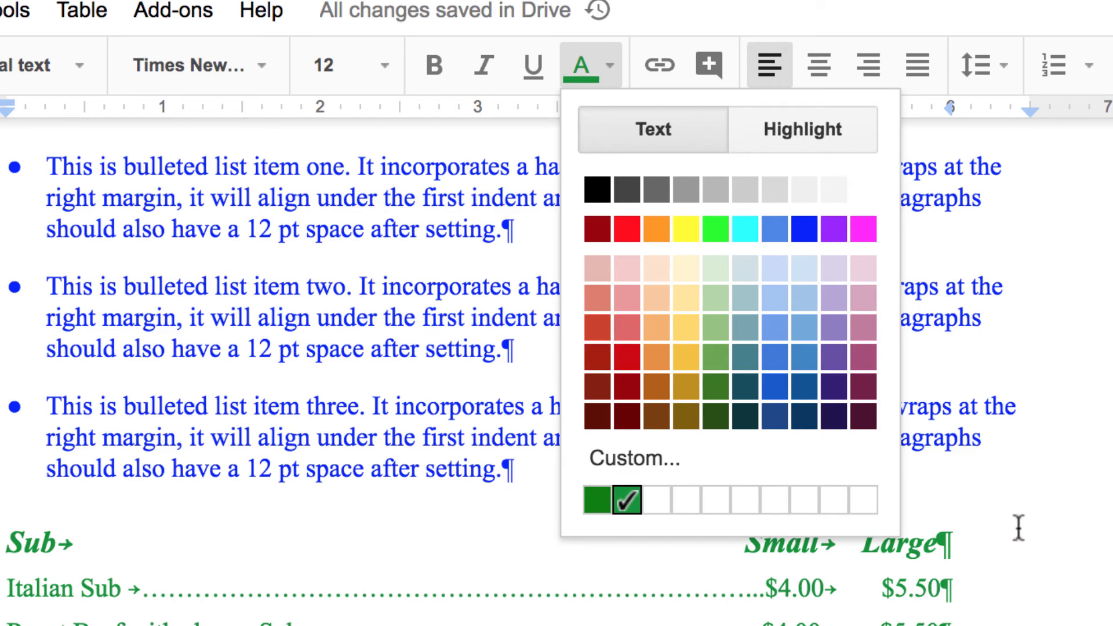
left_click(1029, 481)
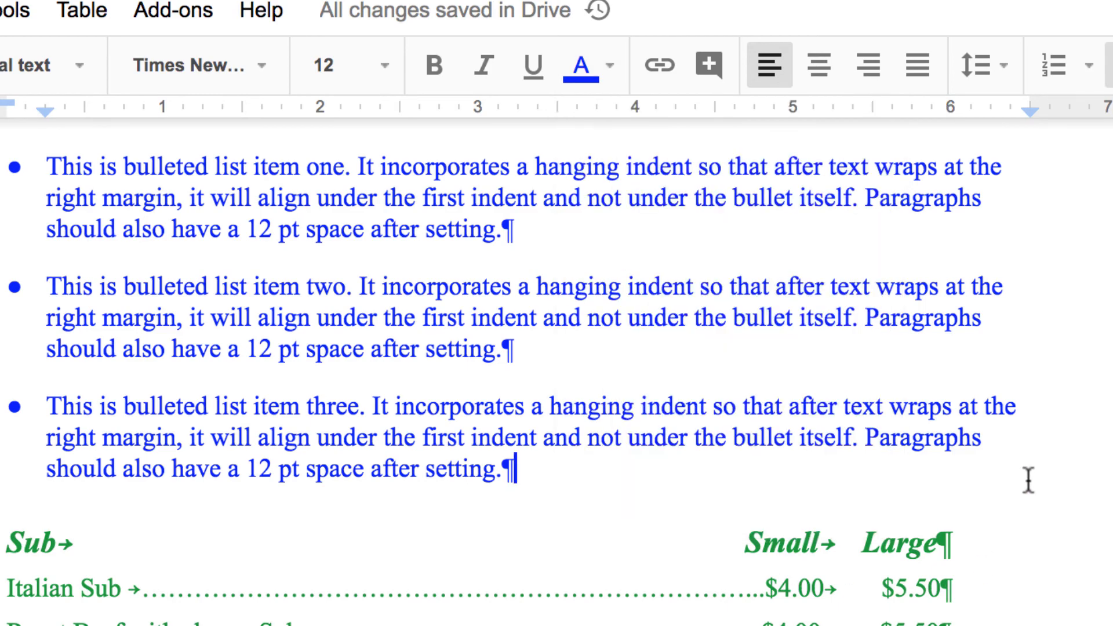
scroll(1028, 480, "up", 5)
scroll(516, 314, "up", 3)
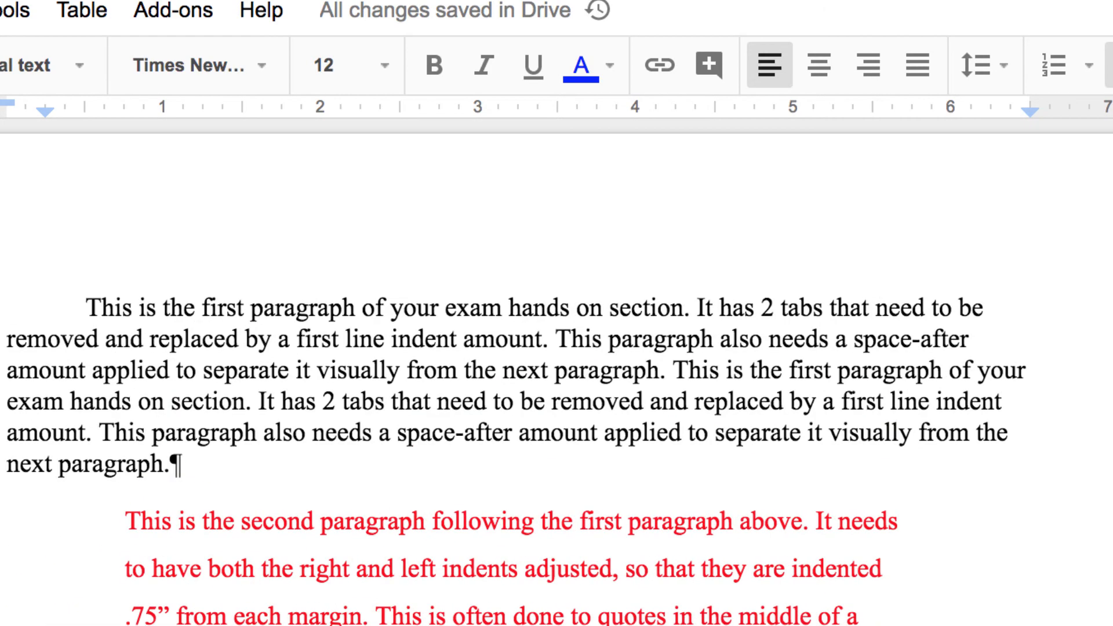
scroll(752, 447, "down", 5)
scroll(753, 447, "up", 4)
scroll(753, 522, "down", 5)
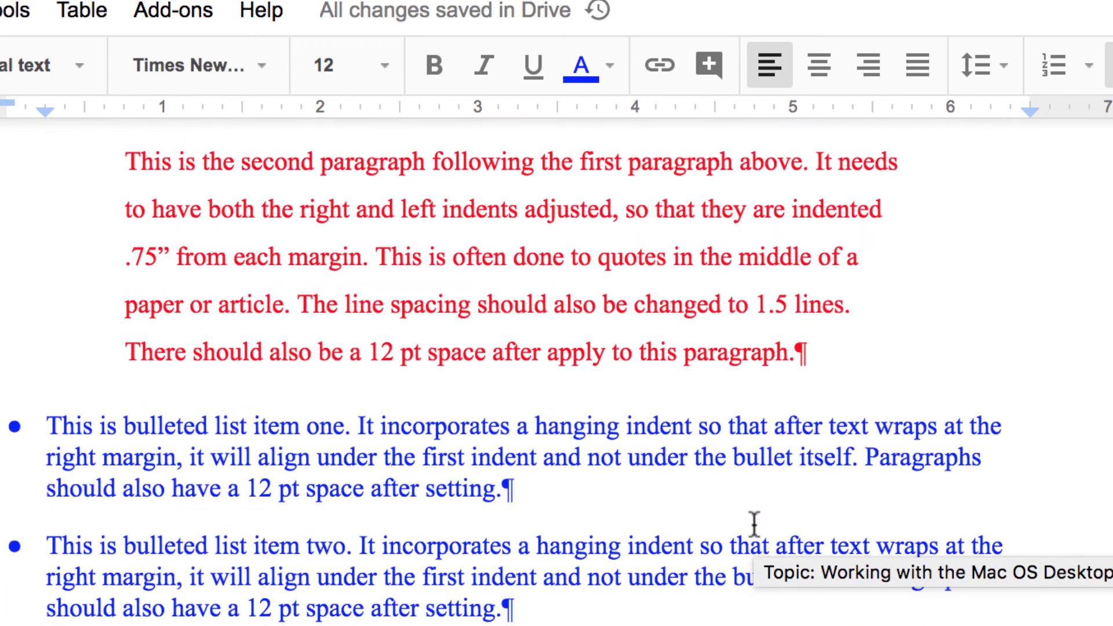
scroll(757, 533, "up", 1)
scroll(752, 522, "down", 4)
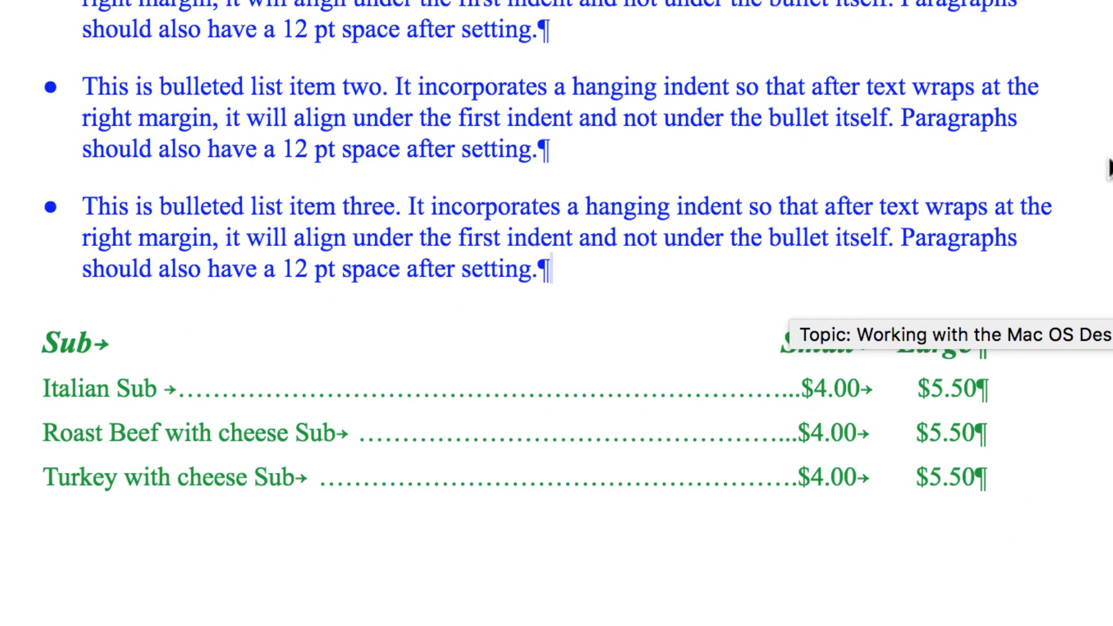
scroll(1109, 157, "up", 3)
scroll(1109, 168, "up", 4)
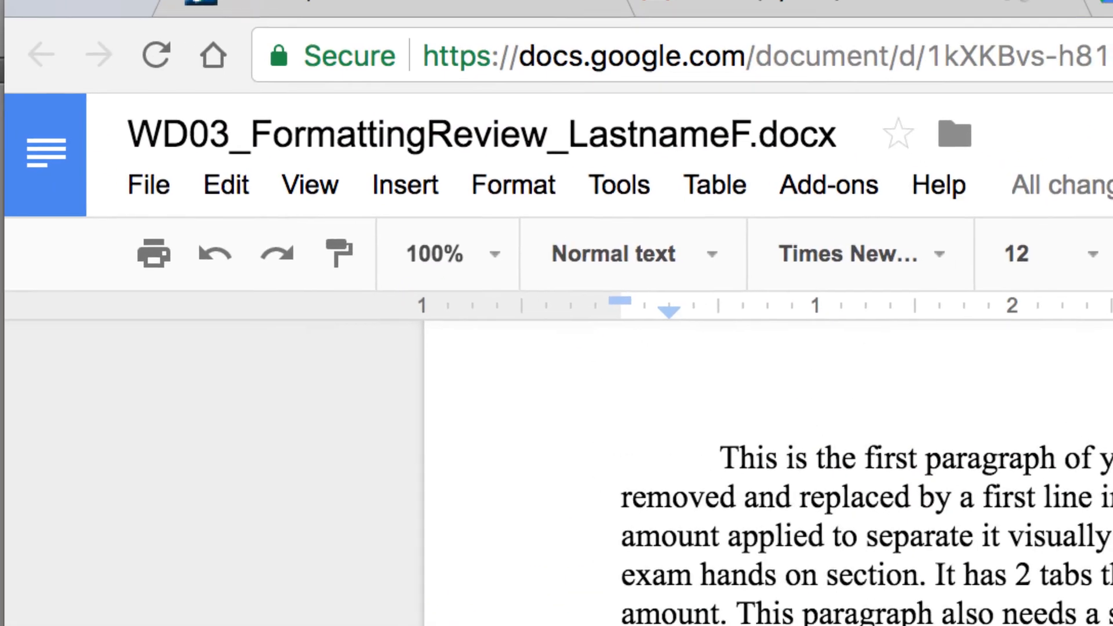
scroll(1109, 168, "down", 1)
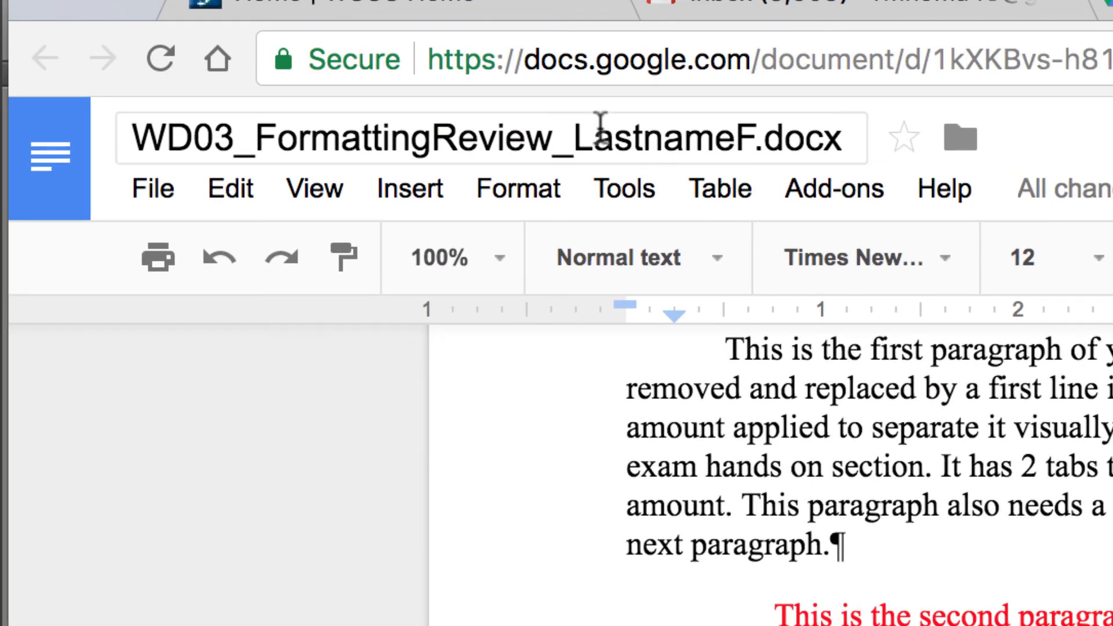
- Replace 'LastnameF' in the document title with the student's surname and first initial
left_click(635, 139)
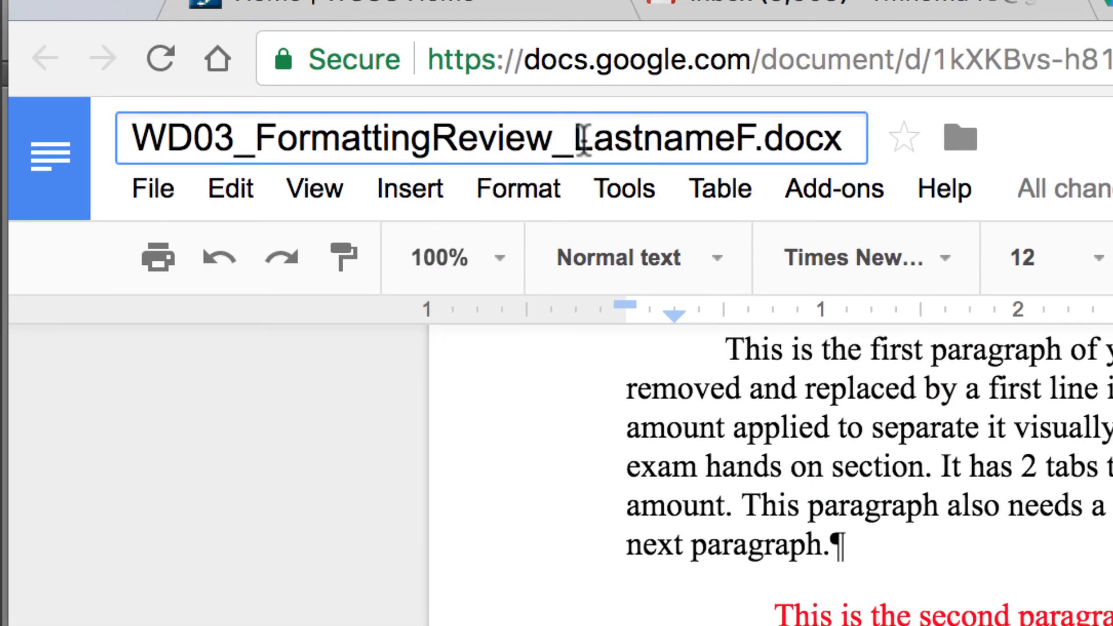
left_click_drag(574, 137, 750, 125)
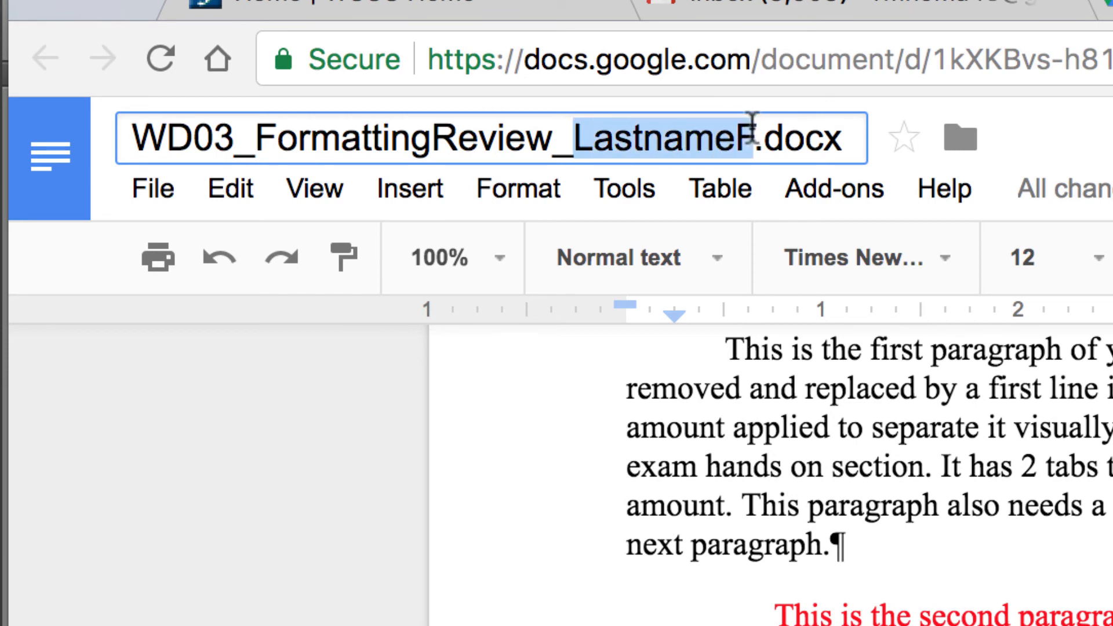
type("Hom")
type("aR")
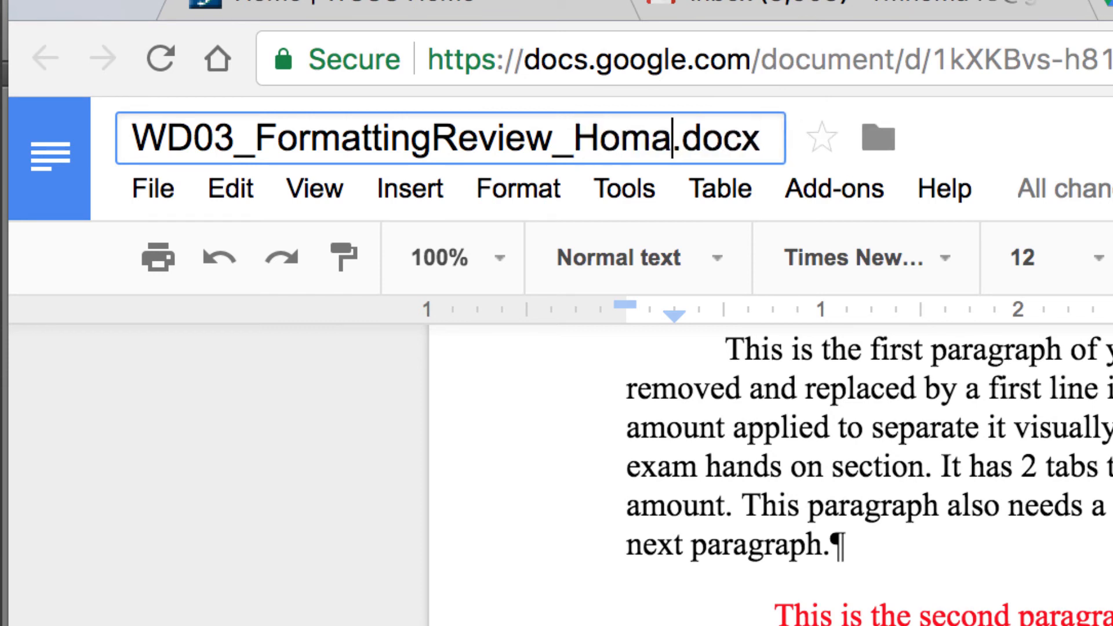
key("Return")
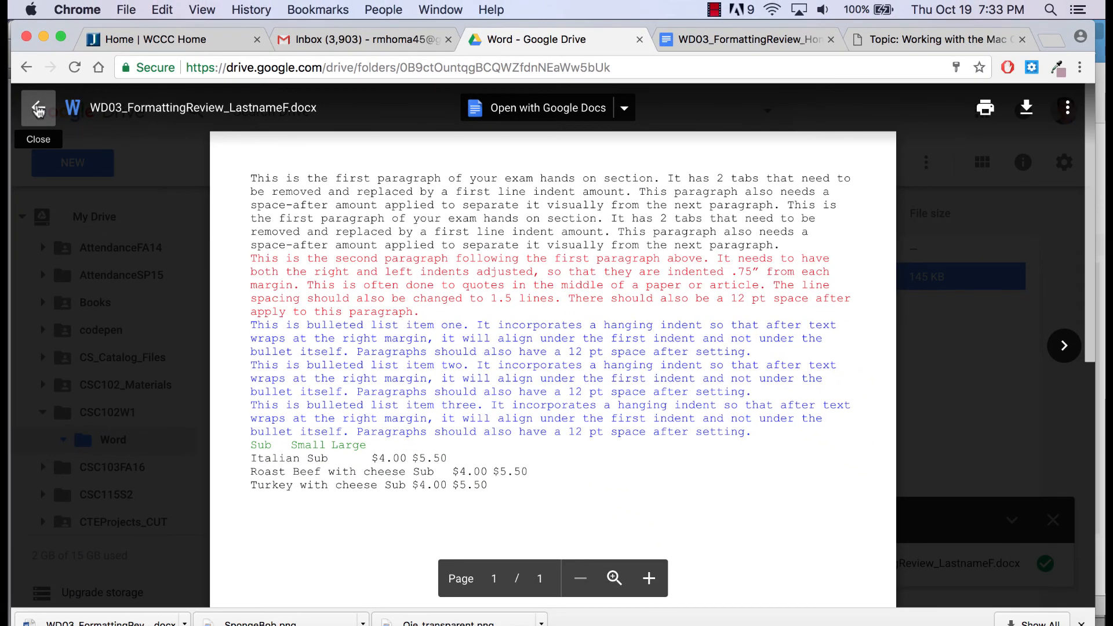
- Close the Drive preview of the original Word file and return to the renamed document
left_click(39, 109)
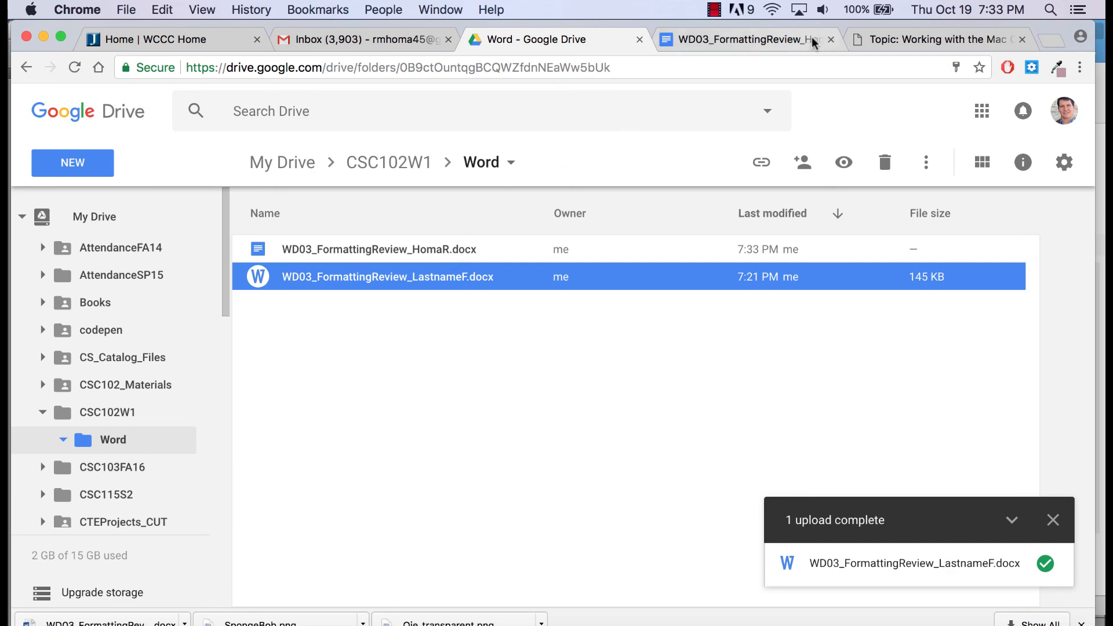
left_click(779, 39)
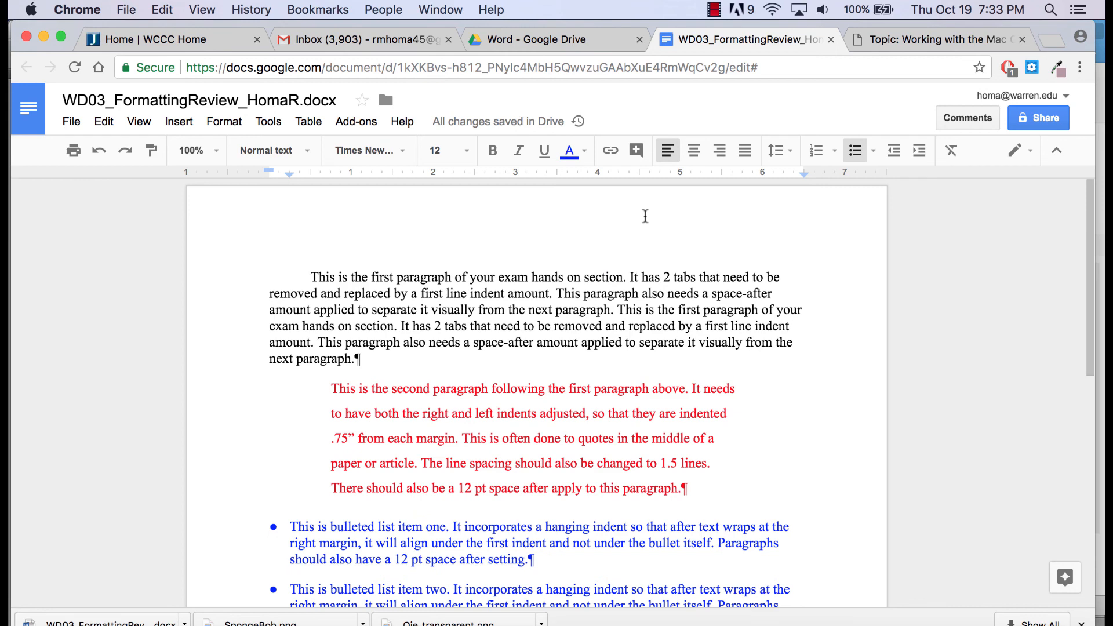
scroll(632, 249, "down", 10)
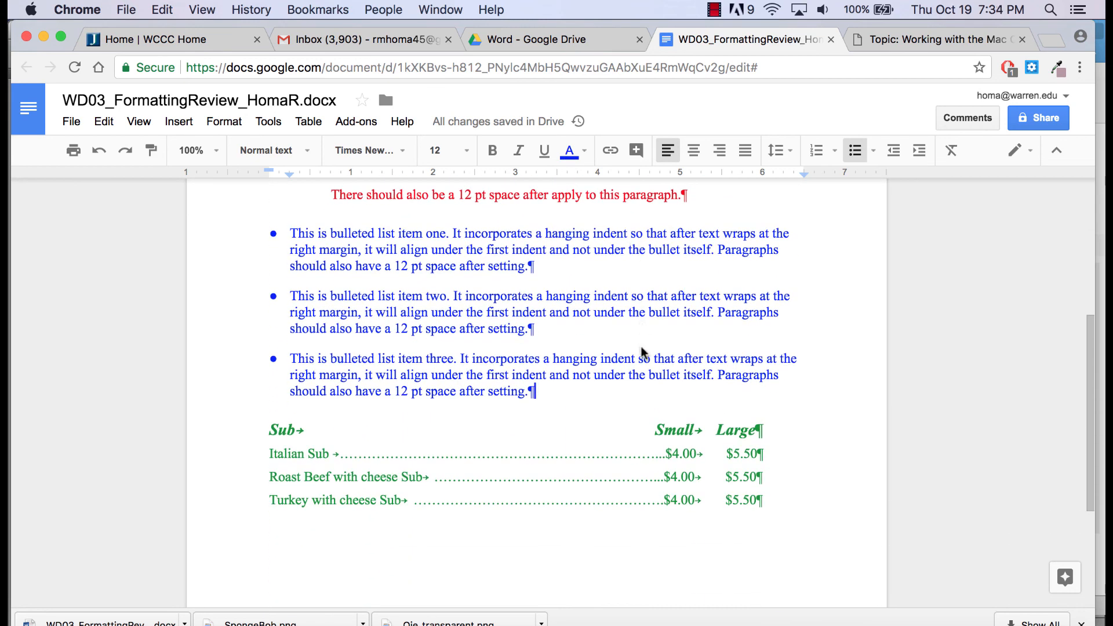
scroll(640, 350, "up", 10)
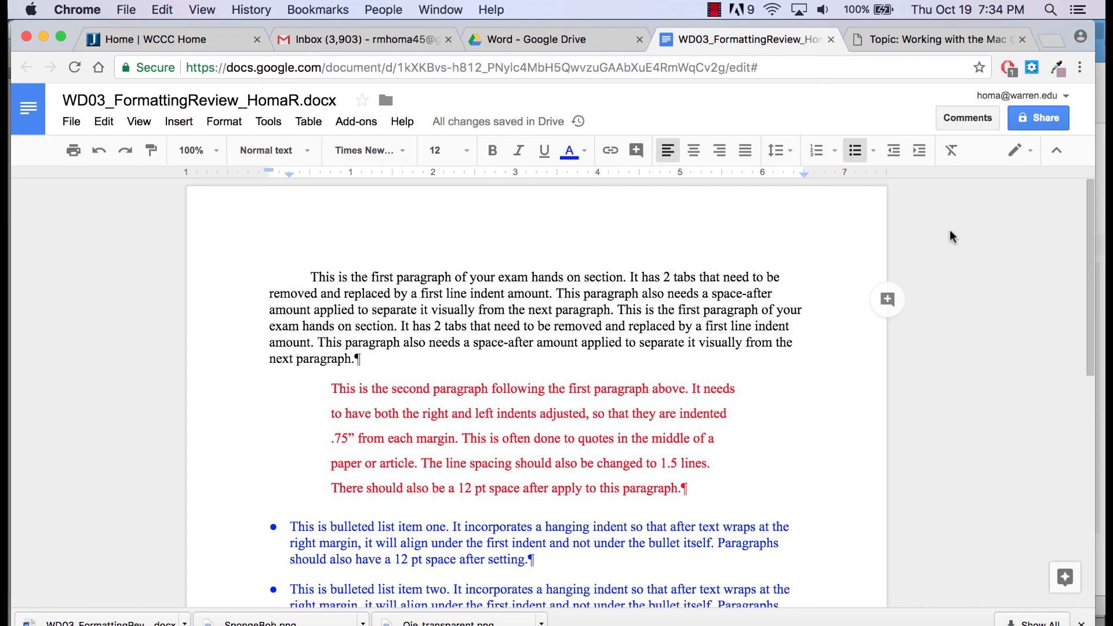
scroll(777, 243, "down", 4)
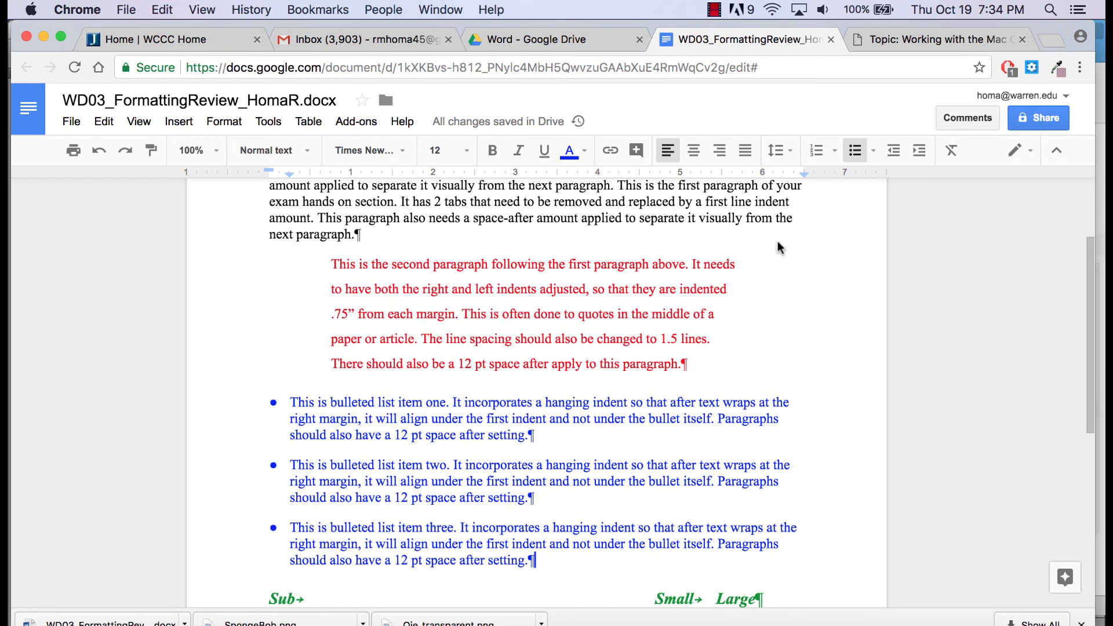
scroll(777, 247, "up", 4)
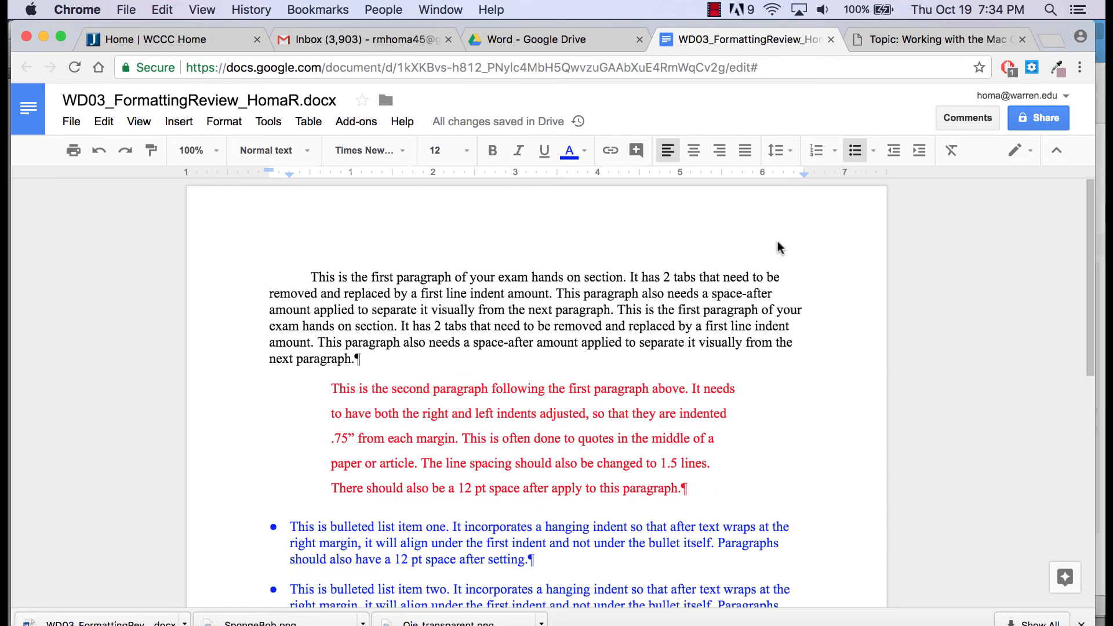
scroll(777, 247, "down", 4)
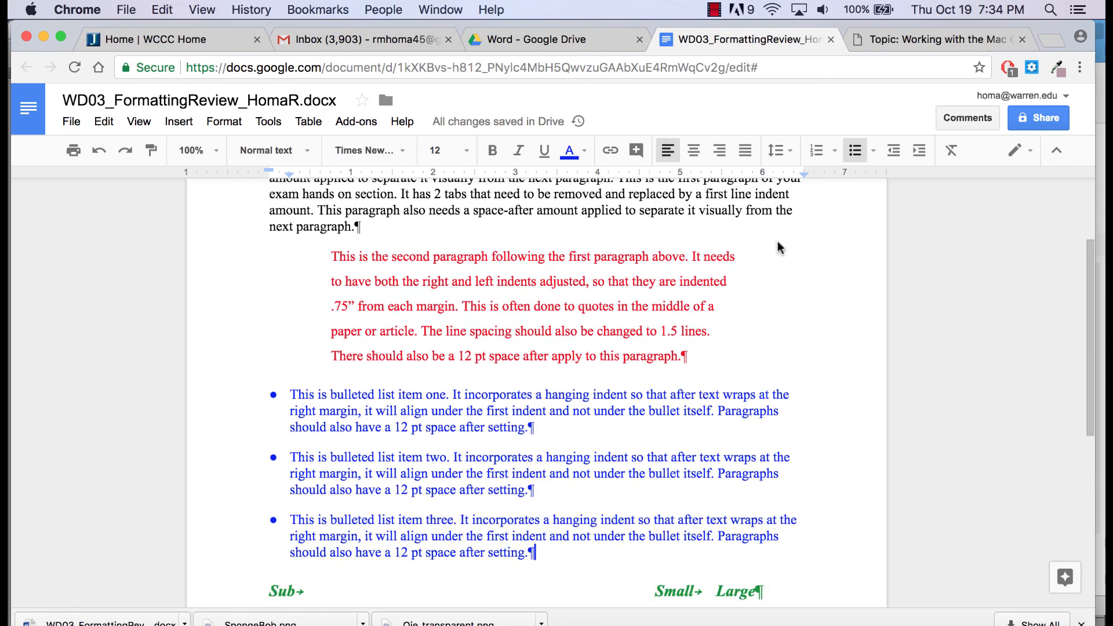